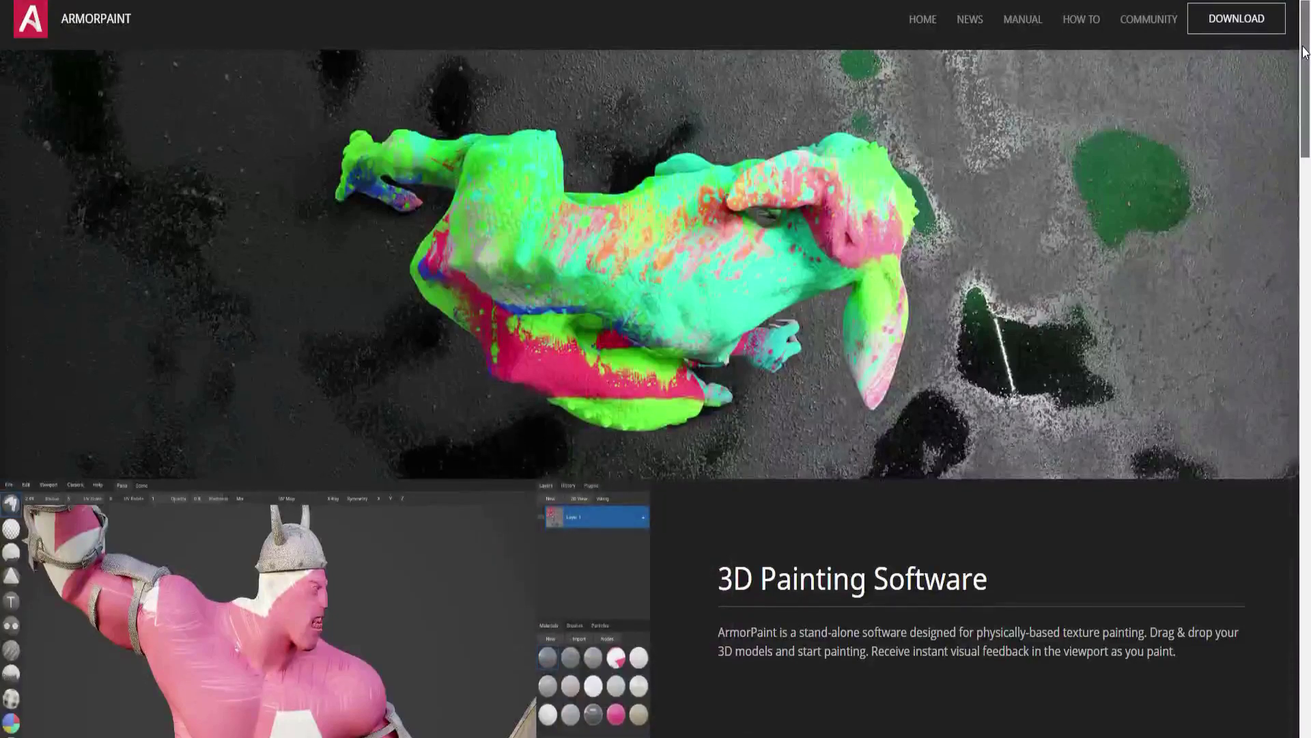
# Step: Look through the ArmorPaint home page
pyautogui.moveTo(1304, 53); pyautogui.dragTo(1286, 313)
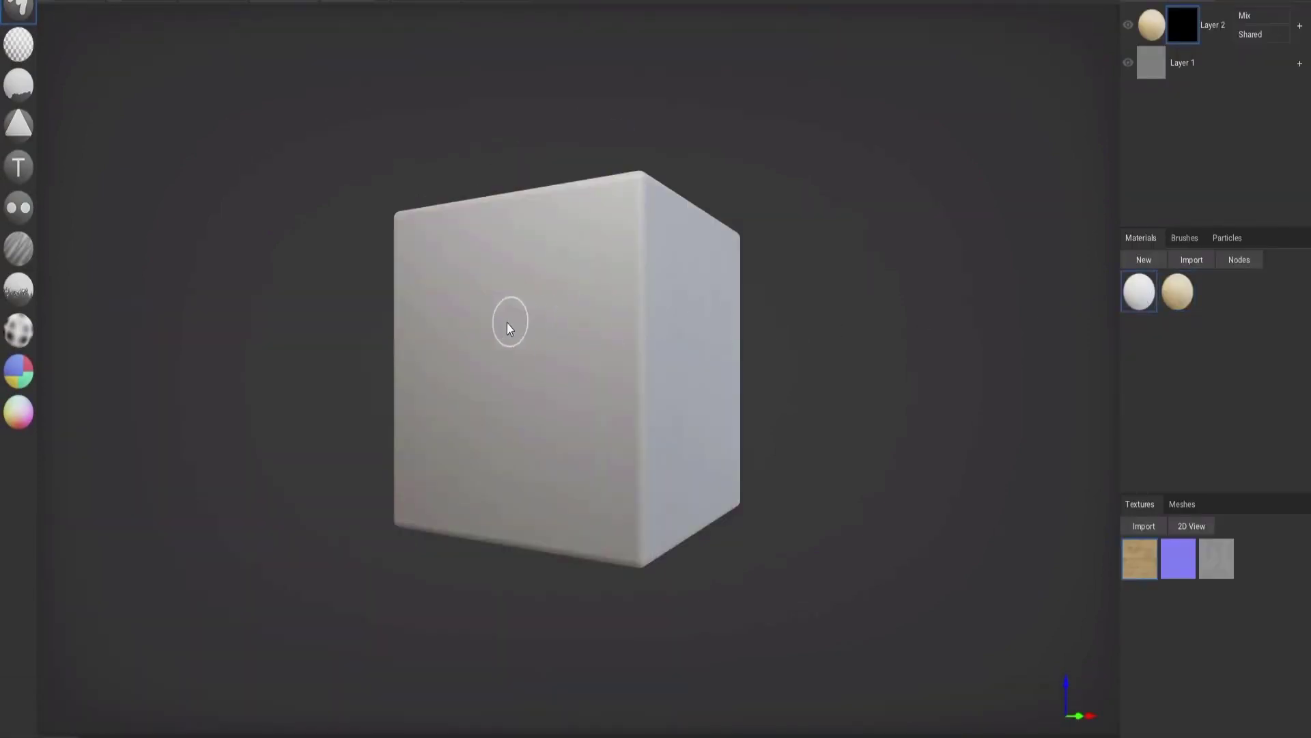
# Step: Paint on Layer 2's black mask across the cube's front face
pyautogui.moveTo(481, 277)
pyautogui.mouseDown()
pyautogui.moveTo(454, 355)
pyautogui.moveTo(495, 383)
pyautogui.moveTo(532, 354)
pyautogui.moveTo(534, 383)
pyautogui.moveTo(567, 374)
pyautogui.moveTo(576, 415)
pyautogui.moveTo(547, 477)
pyautogui.mouseUp()
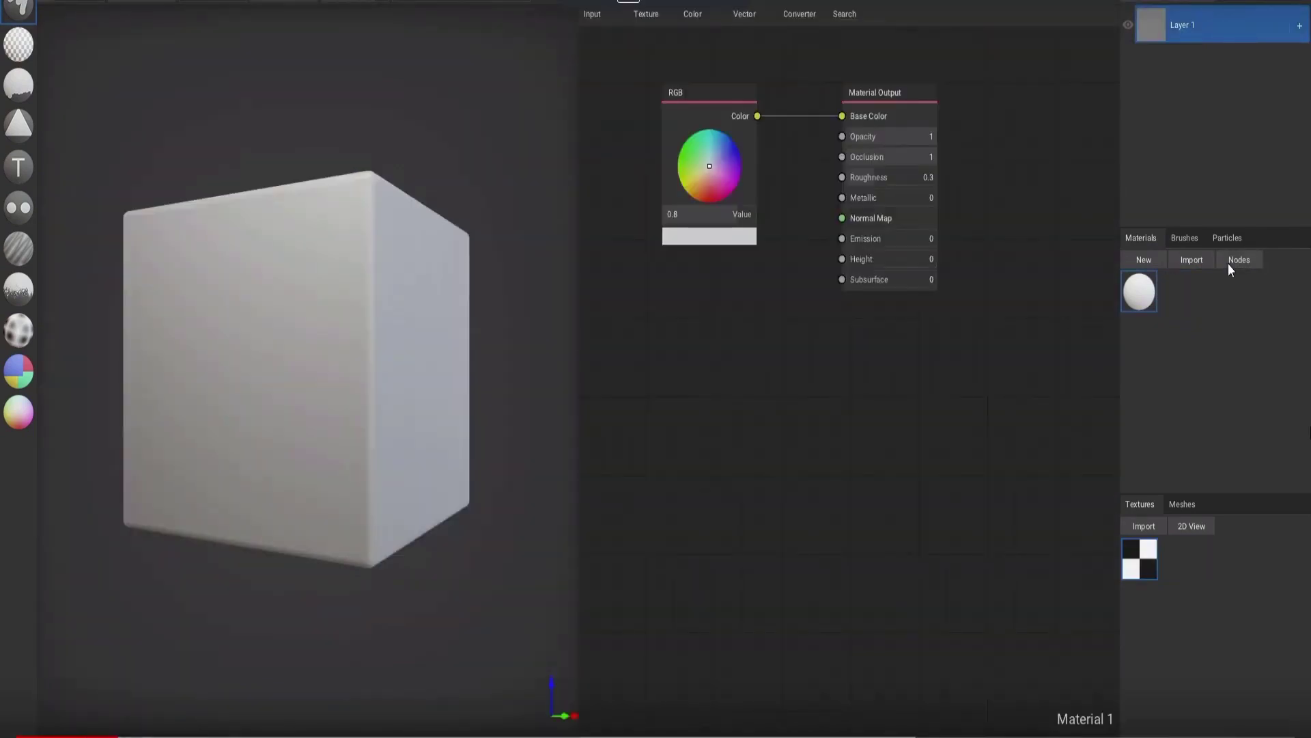
# Step: Set the material's RGB base colour to red and paint a patch on the cube's front face
pyautogui.click(707, 189)
pyautogui.moveTo(707, 190); pyautogui.dragTo(707, 195)
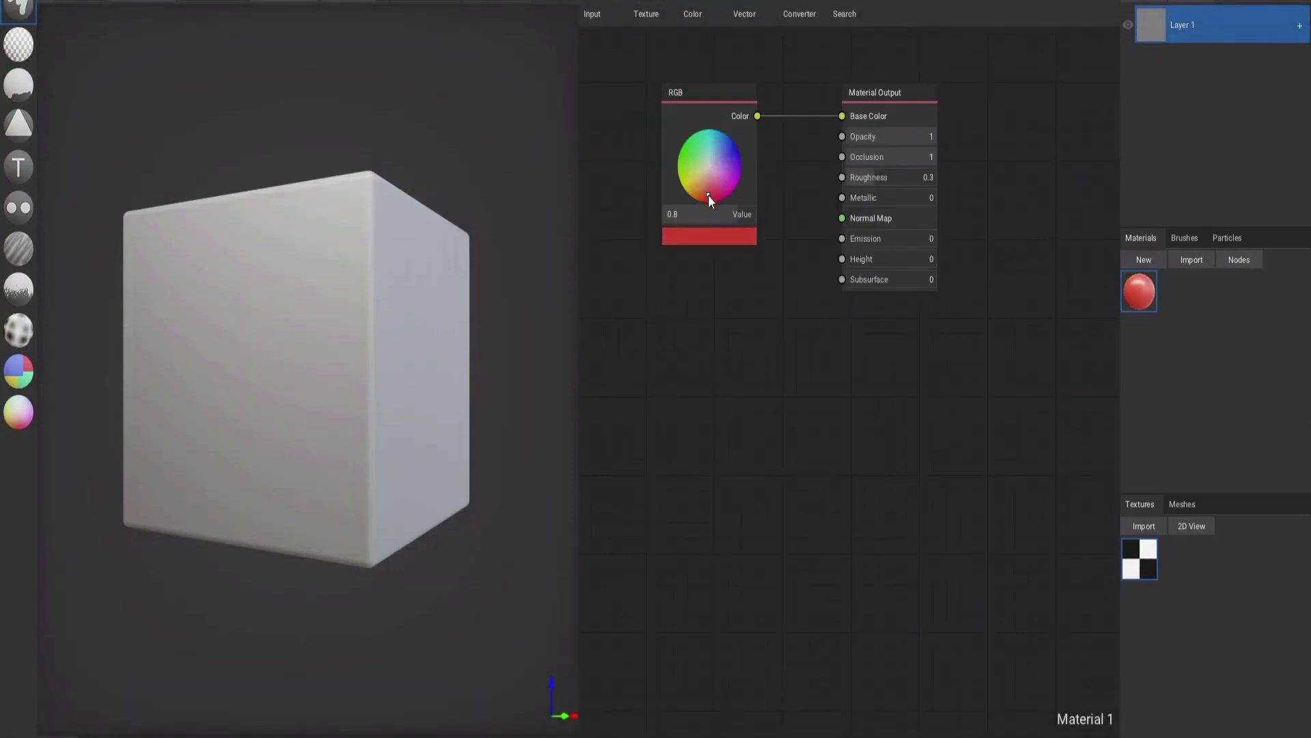
pyautogui.moveTo(196, 323)
pyautogui.mouseDown()
pyautogui.moveTo(176, 353)
pyautogui.moveTo(180, 379)
pyautogui.moveTo(234, 408)
pyautogui.mouseUp()
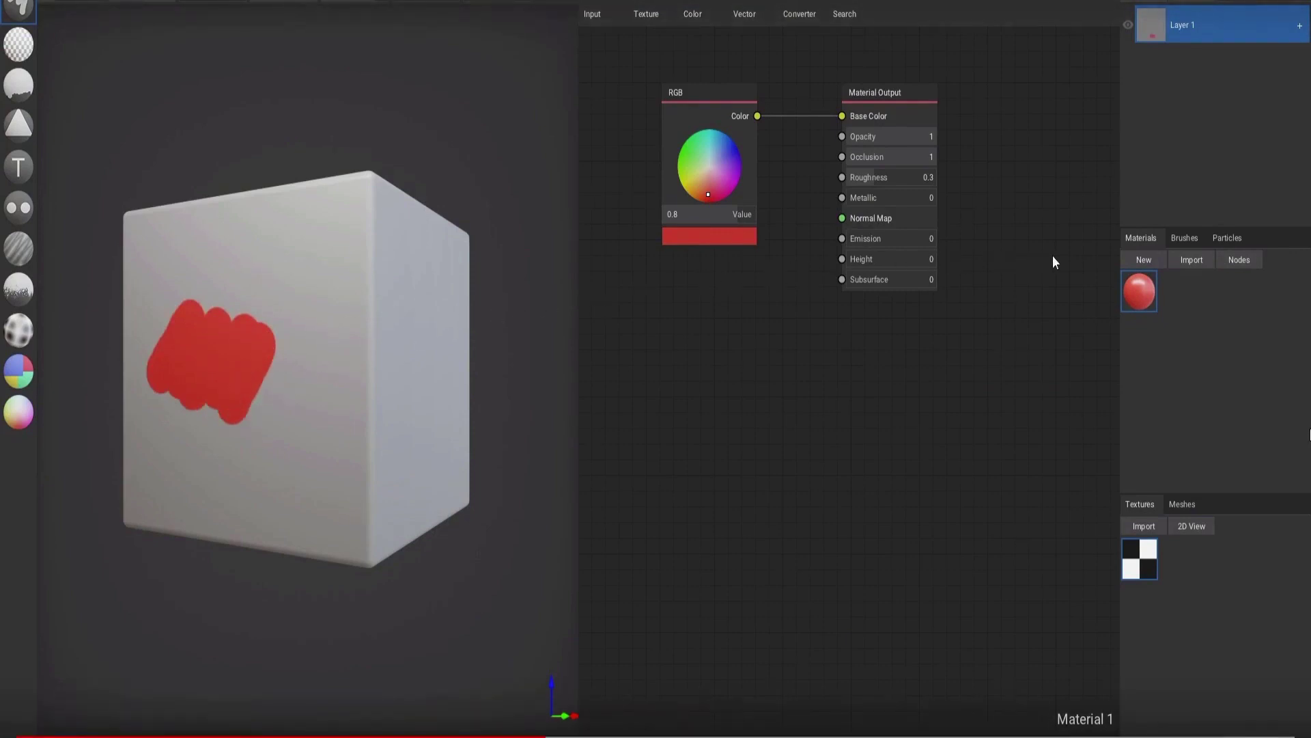
# Step: Create a new material with the tex.png checker texture feeding its Base Color and paint it on the cube's front face
pyautogui.click(1133, 262)
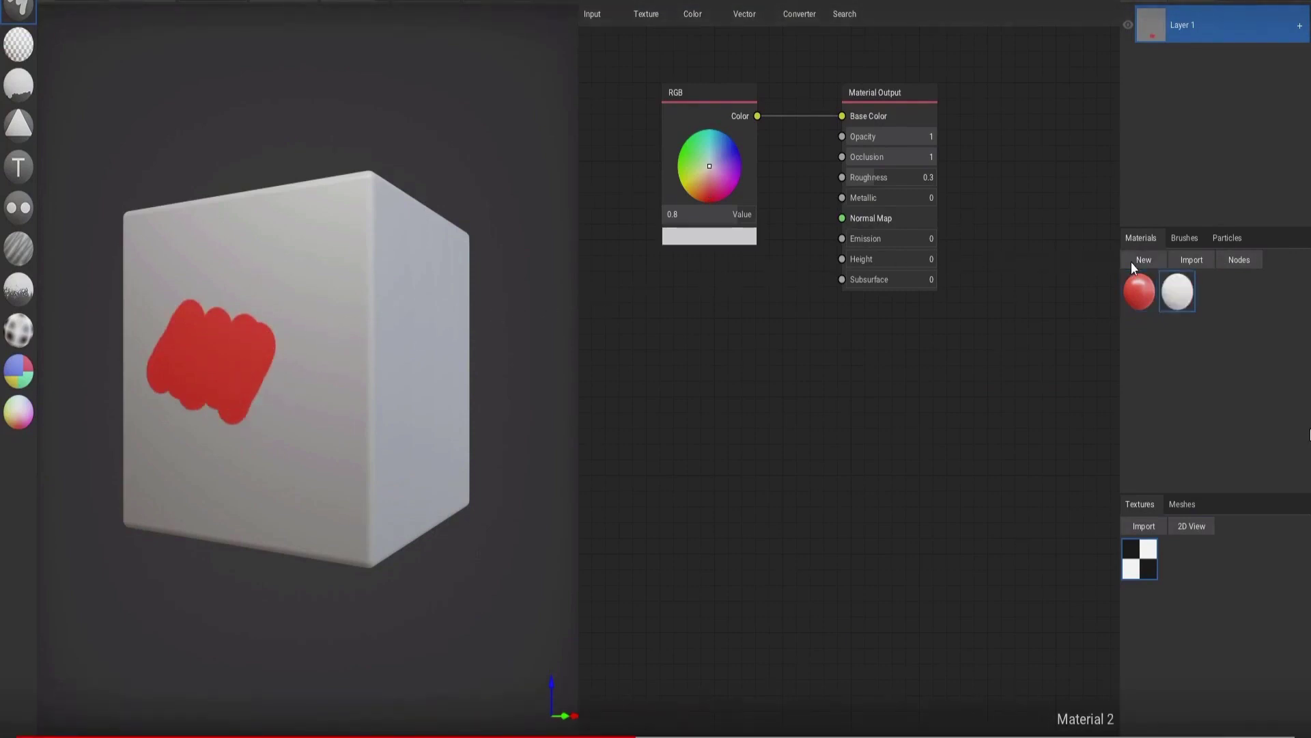
pyautogui.moveTo(1137, 564); pyautogui.dragTo(667, 290)
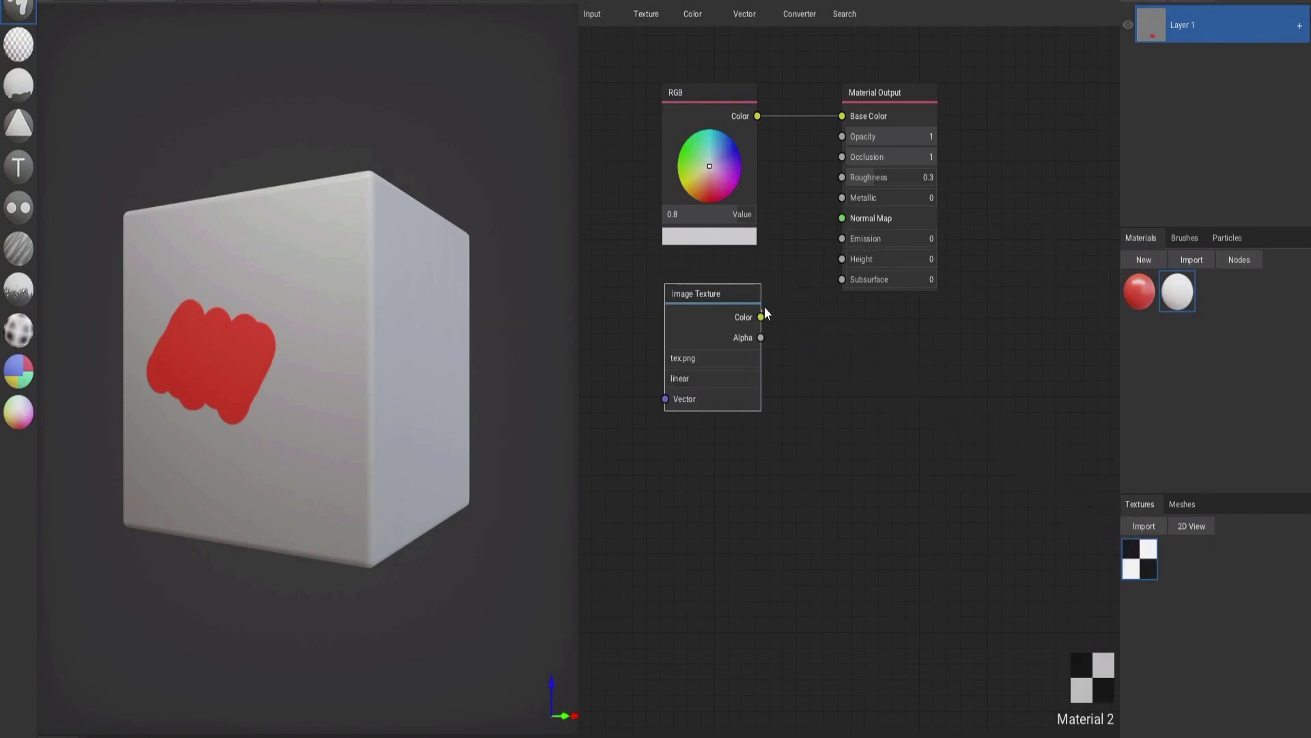
pyautogui.moveTo(821, 163); pyautogui.dragTo(839, 117)
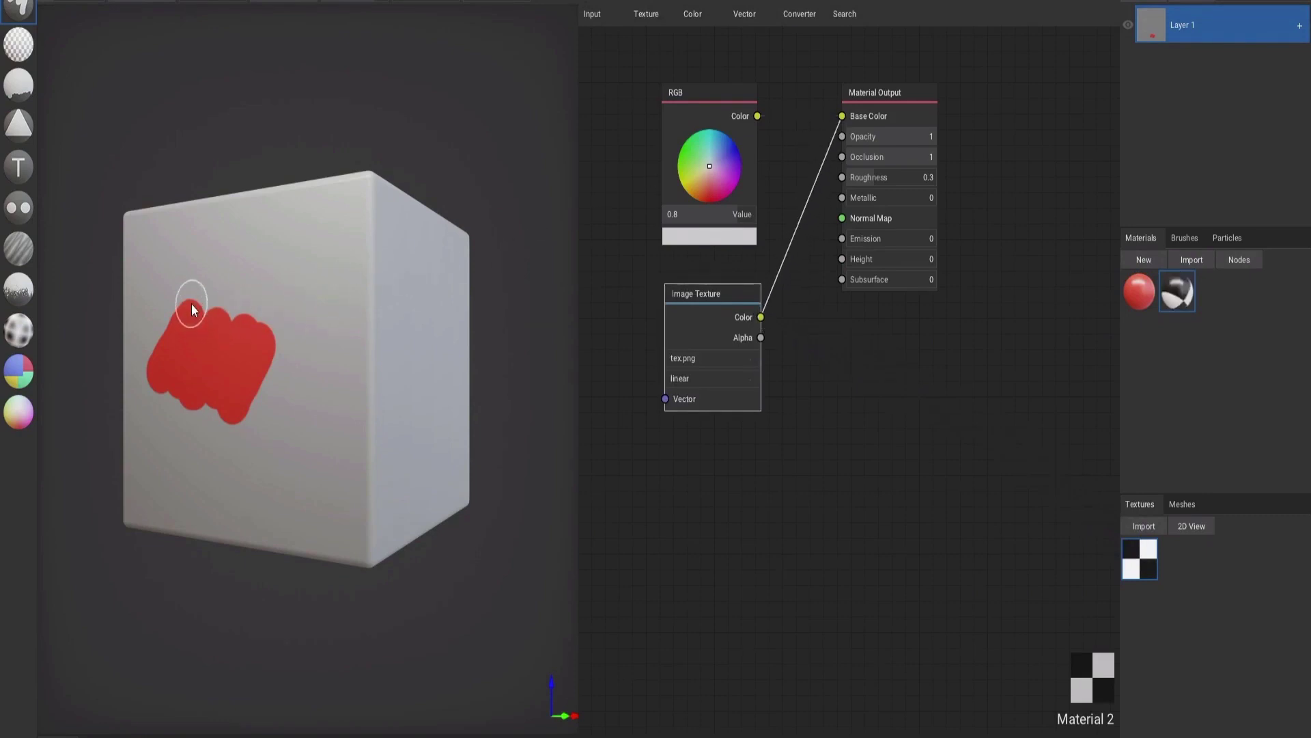
pyautogui.moveTo(187, 302)
pyautogui.mouseDown()
pyautogui.moveTo(212, 368)
pyautogui.moveTo(287, 334)
pyautogui.moveTo(312, 387)
pyautogui.moveTo(265, 457)
pyautogui.mouseUp()
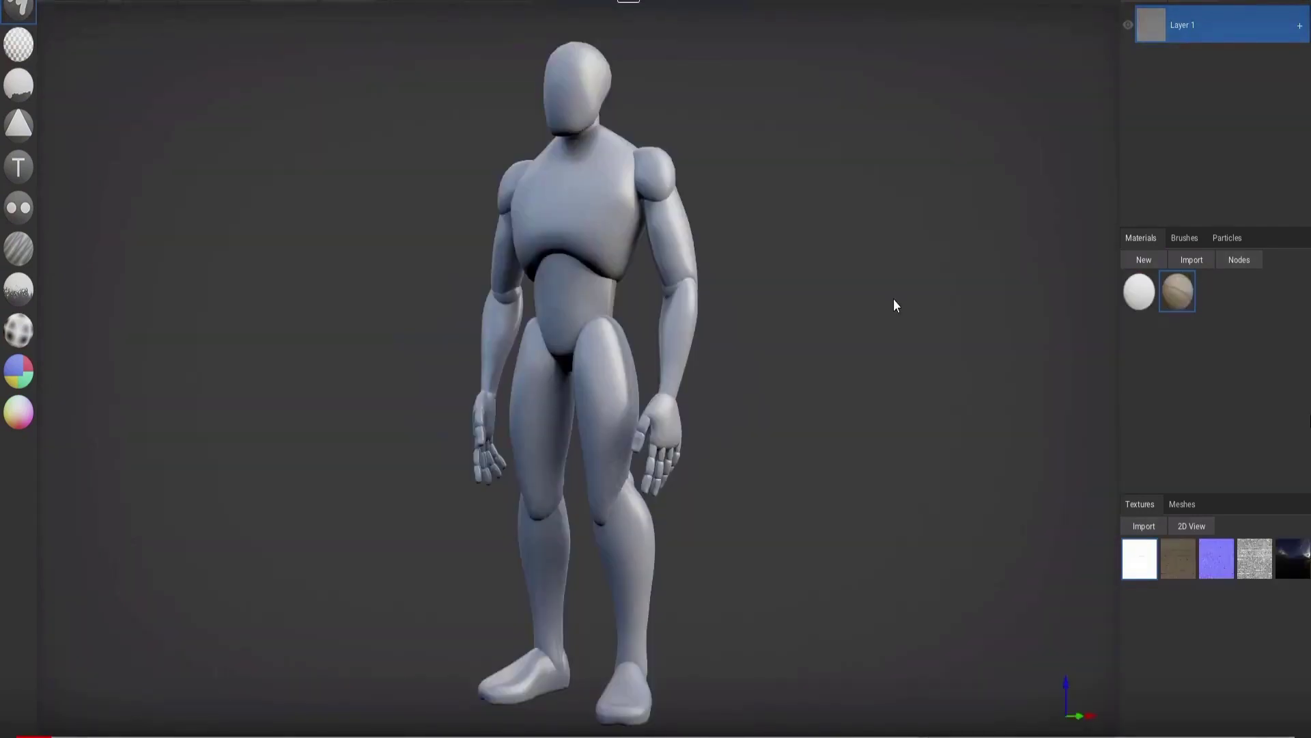
# Step: Apply the brown textured material to the mannequin as a new fill layer with Triplanar mapping and a UV scale of 2
pyautogui.moveTo(1175, 294); pyautogui.dragTo(937, 242)
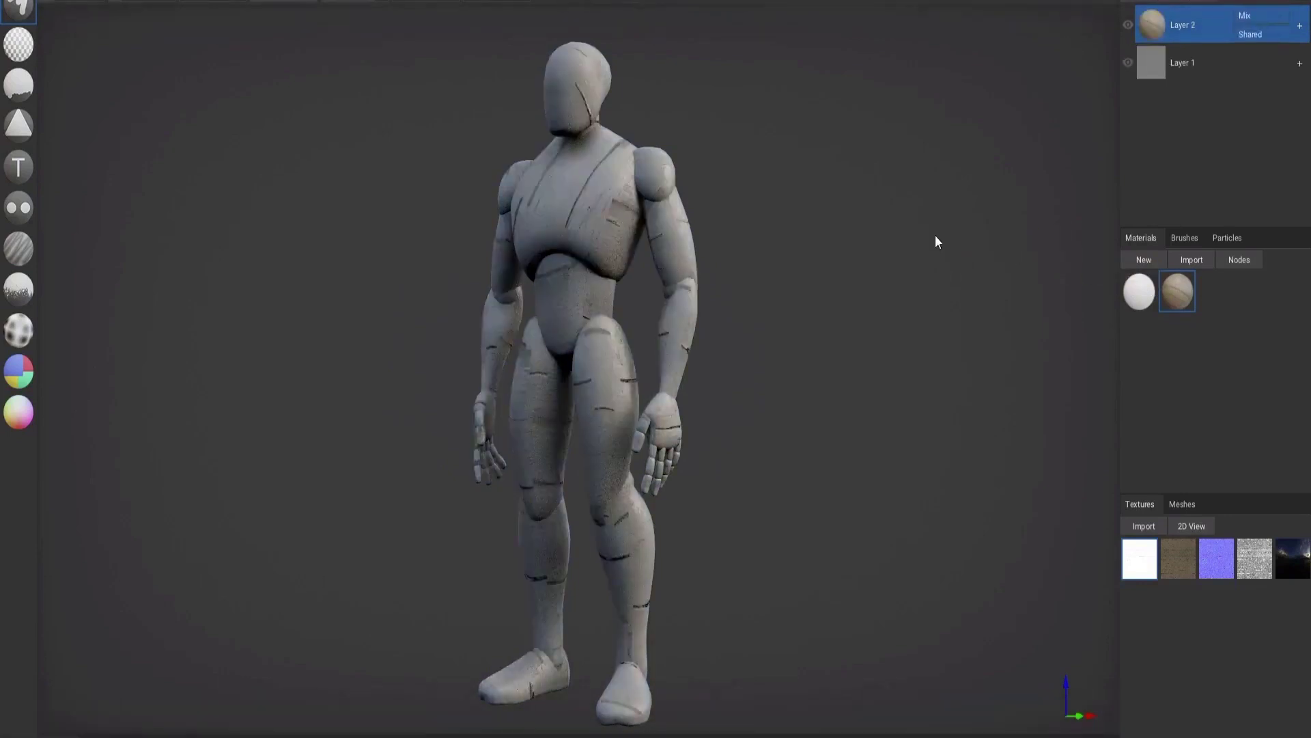
pyautogui.click(1300, 25)
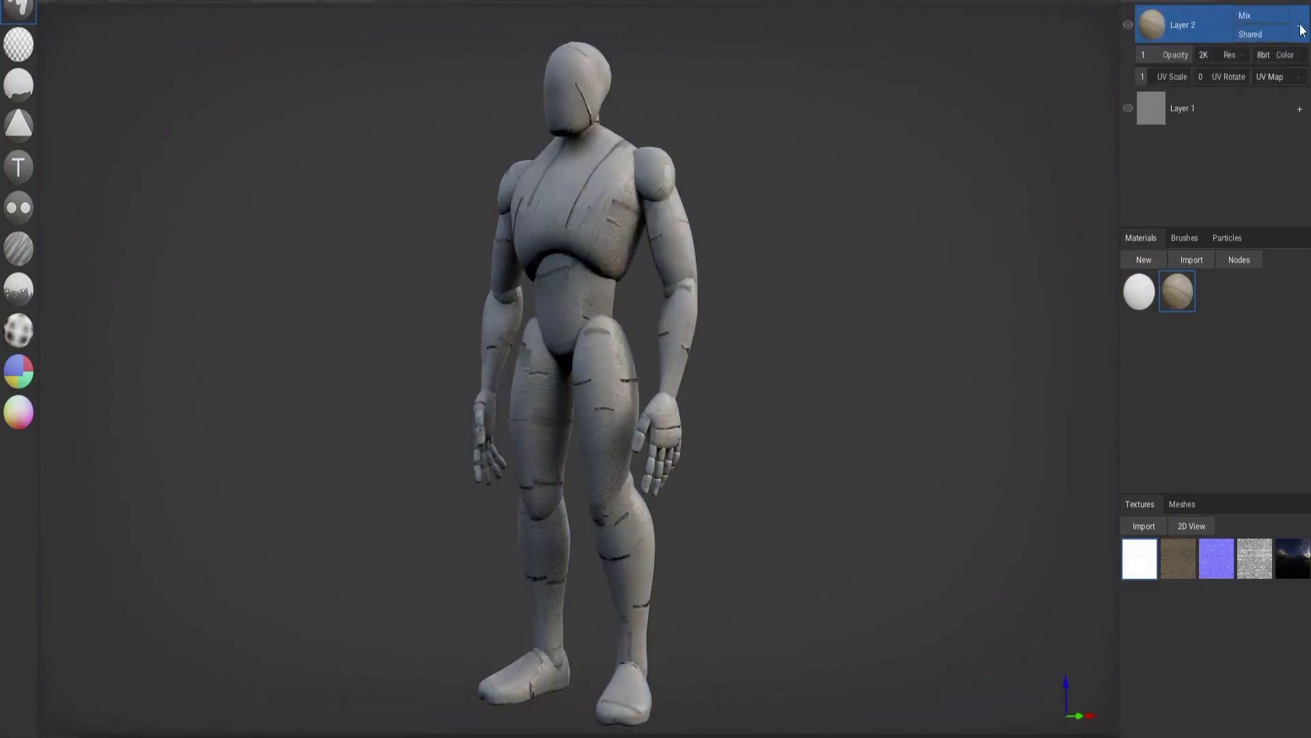
pyautogui.click(1278, 78)
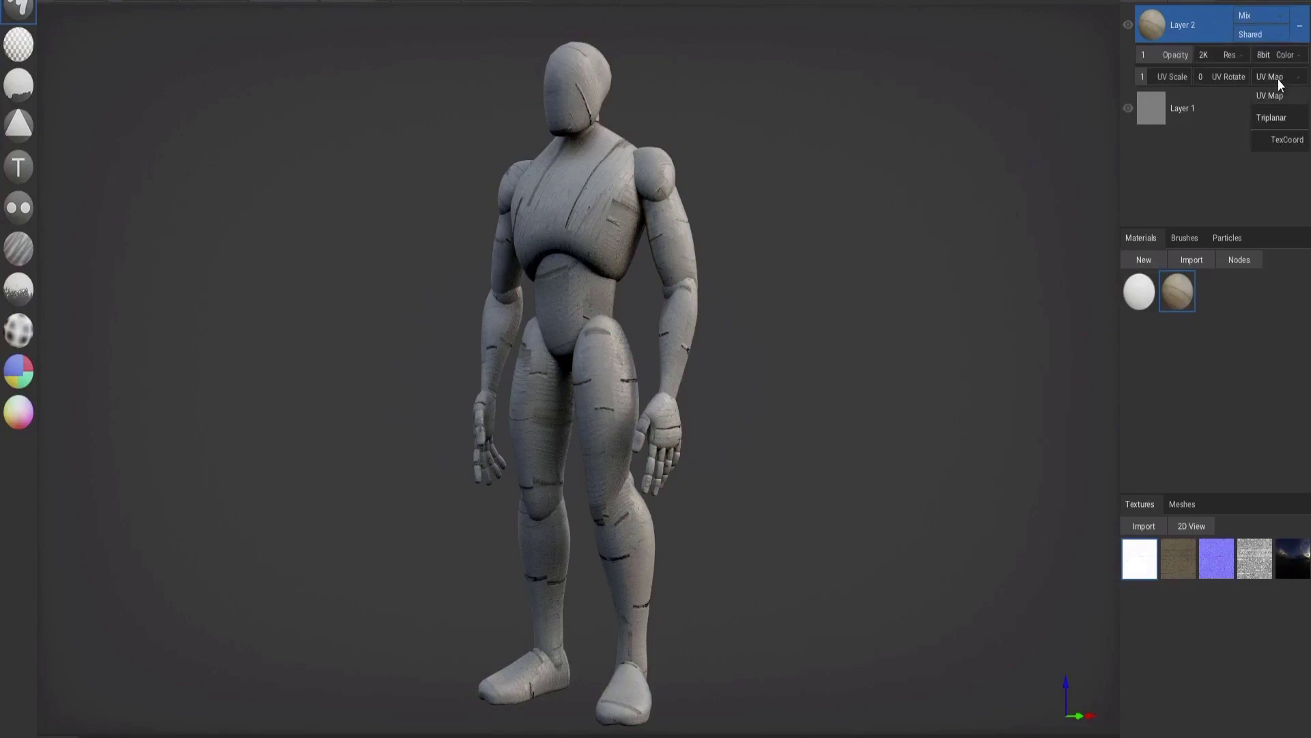
pyautogui.click(1273, 120)
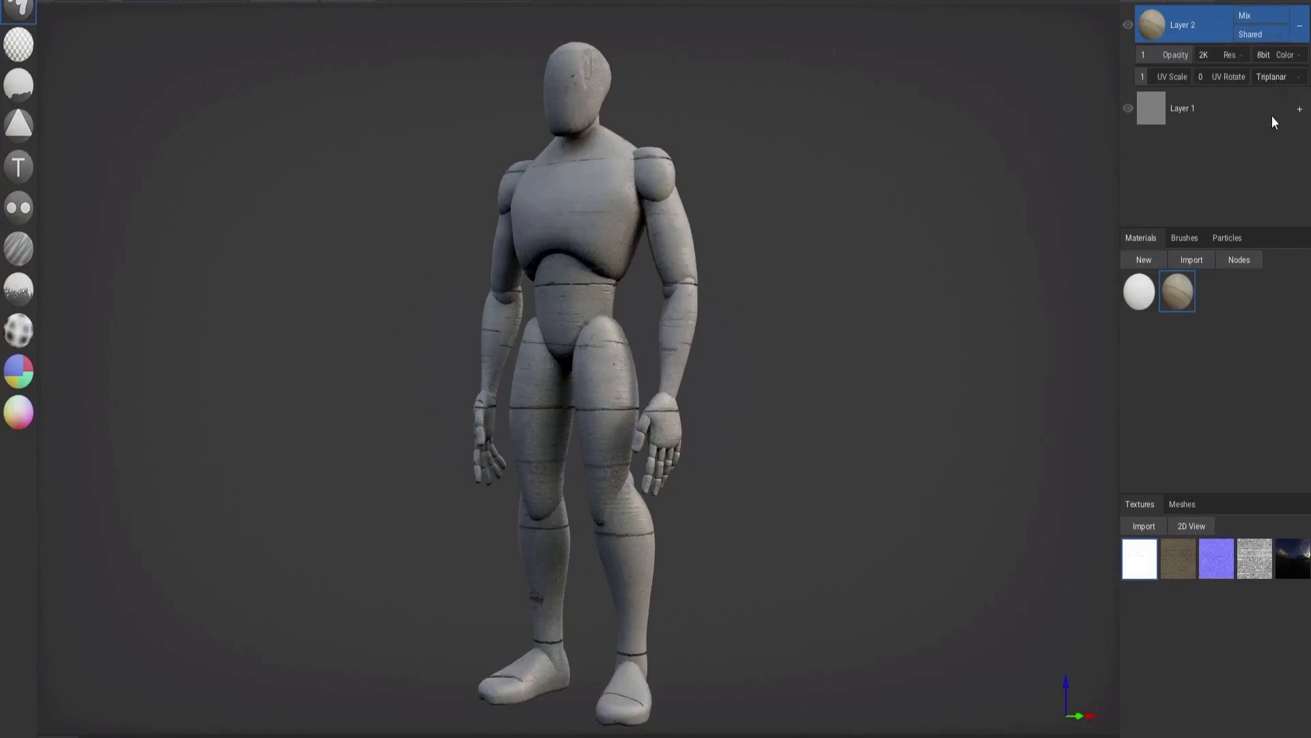
pyautogui.click(1171, 77)
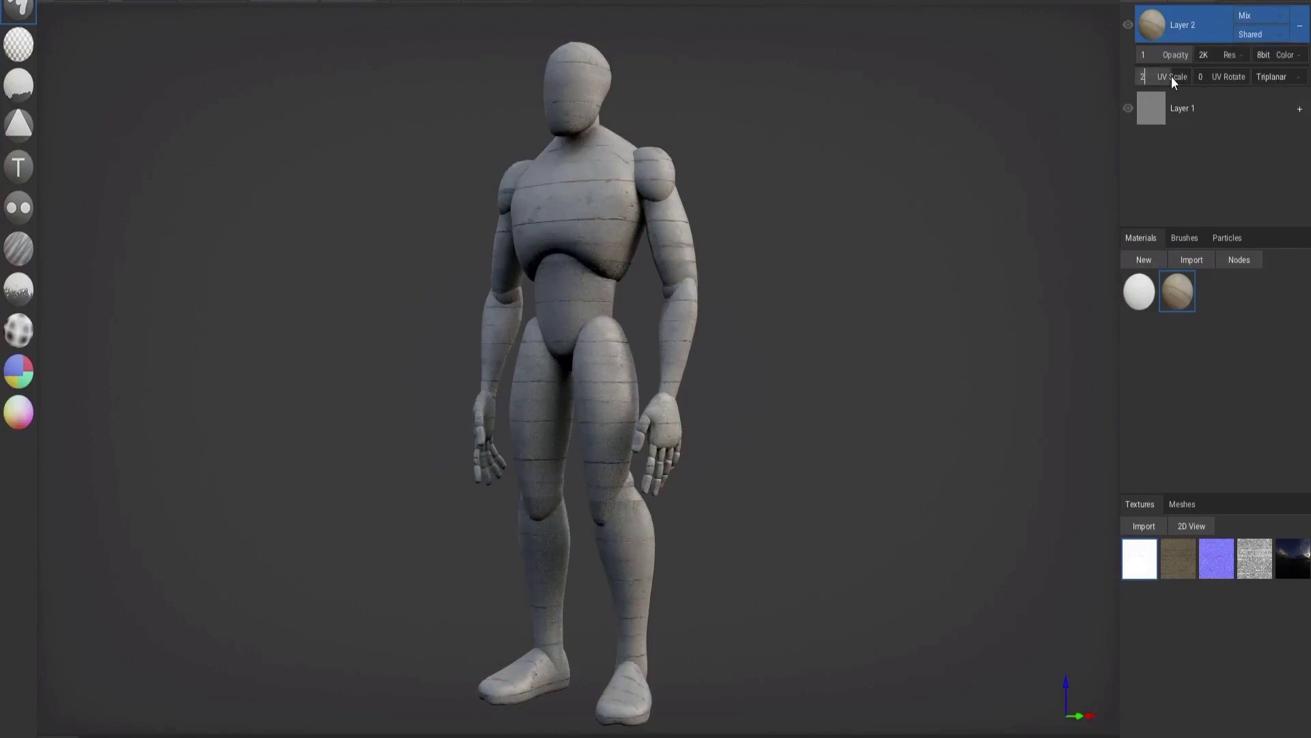
pyautogui.press('Return')
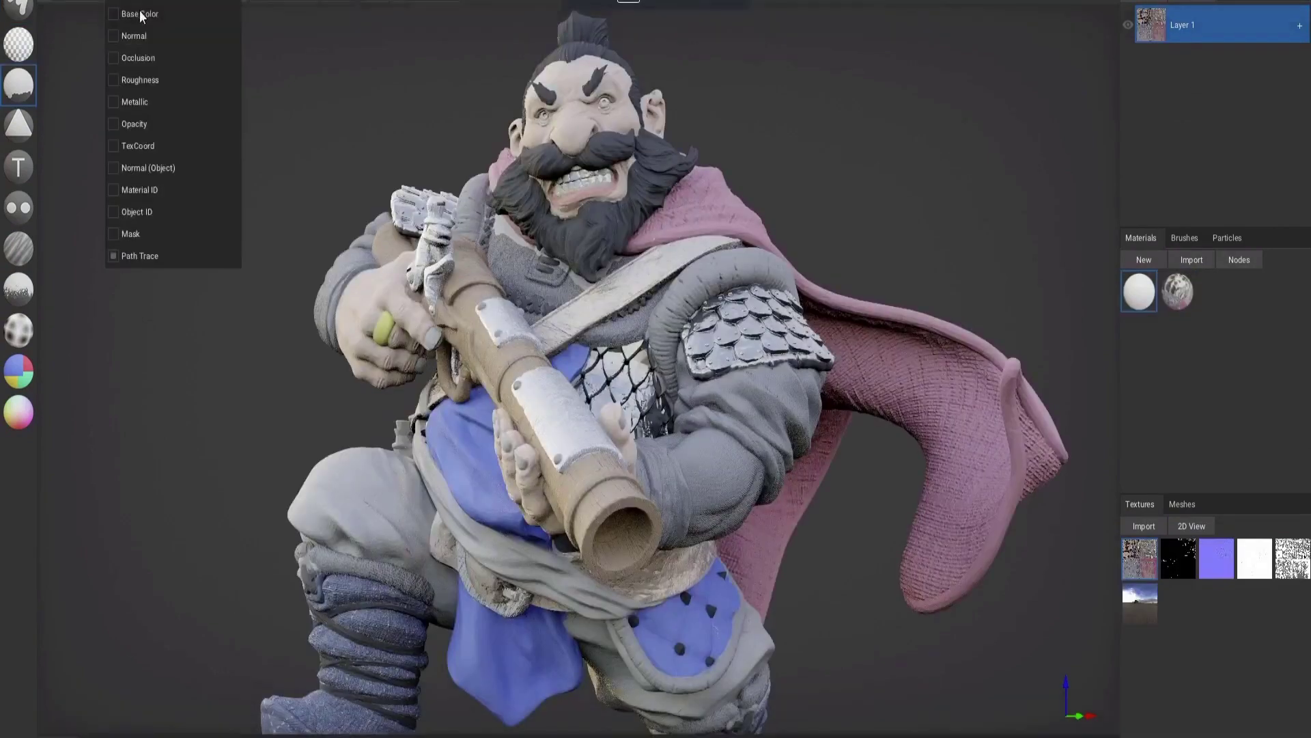
# Step: View the bearded warrior's Base Color, Roughness and Metallic channels in turn, ending on the Path Trace mode
pyautogui.click(140, 17)
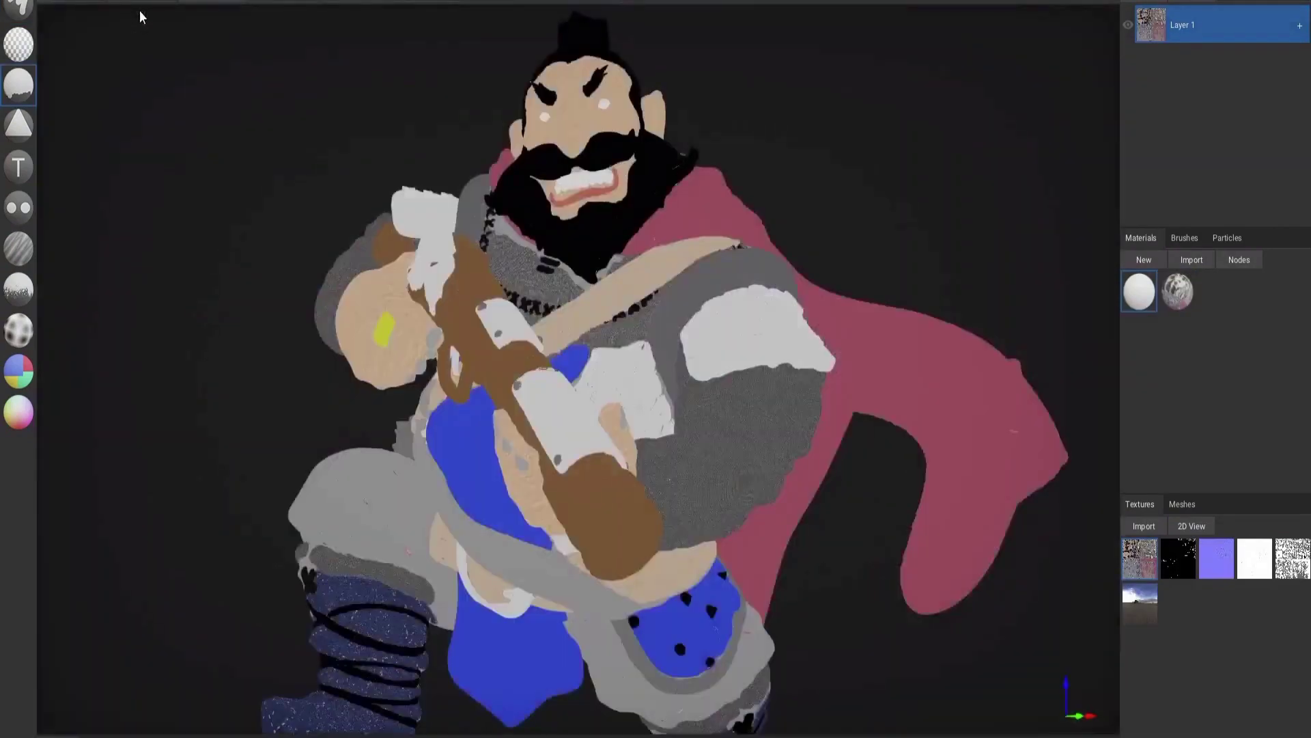
pyautogui.click(140, 14)
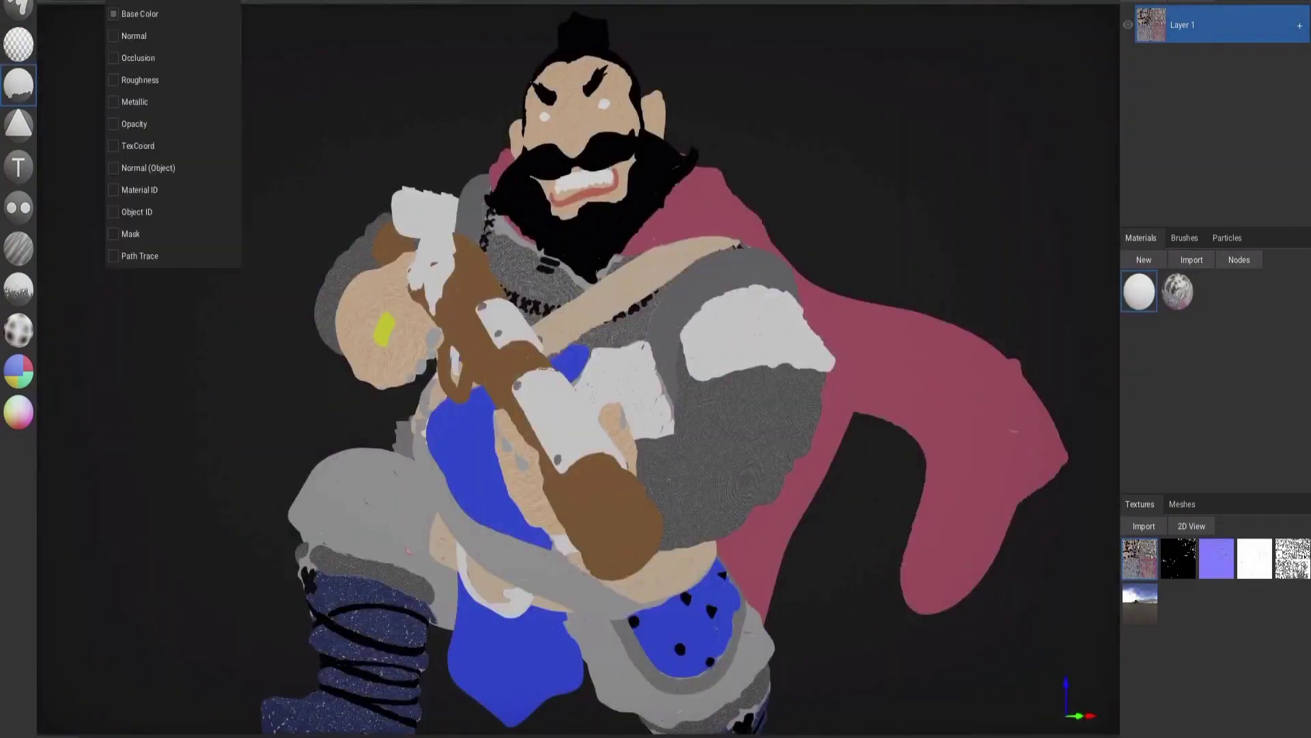
pyautogui.click(140, 80)
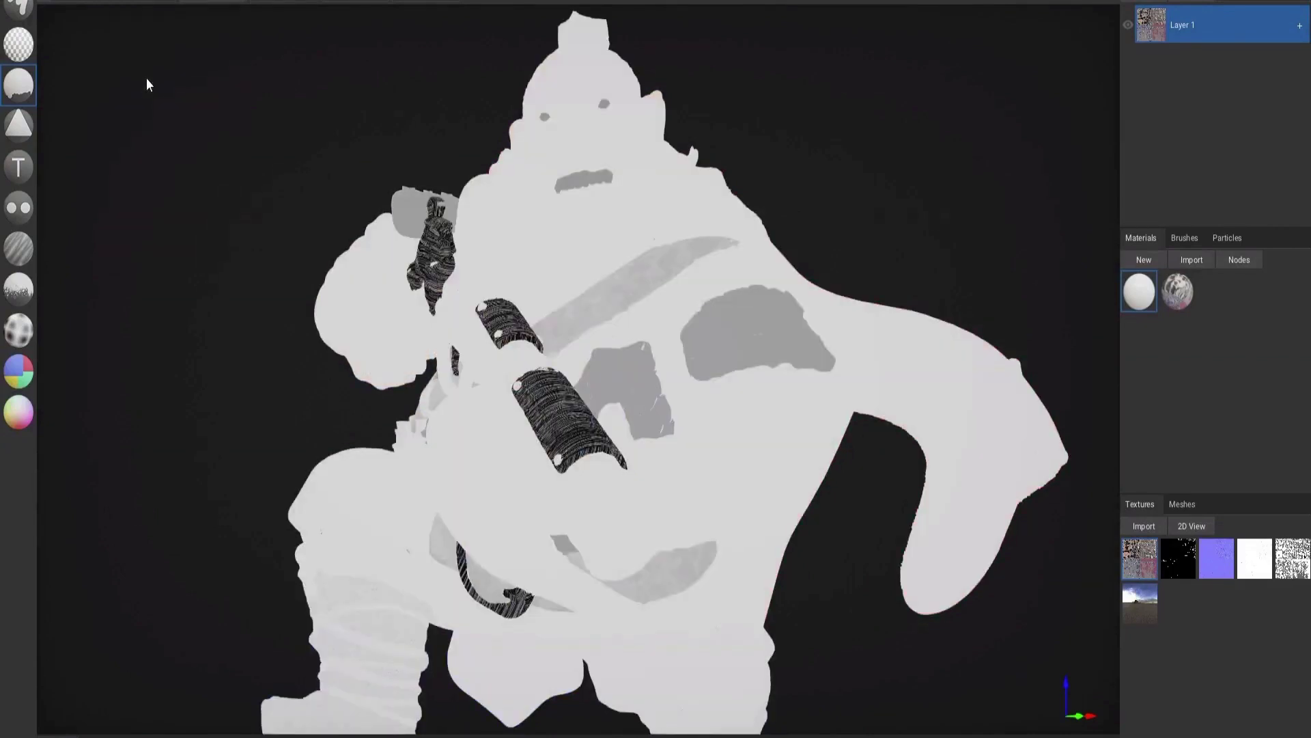
pyautogui.click(140, 3)
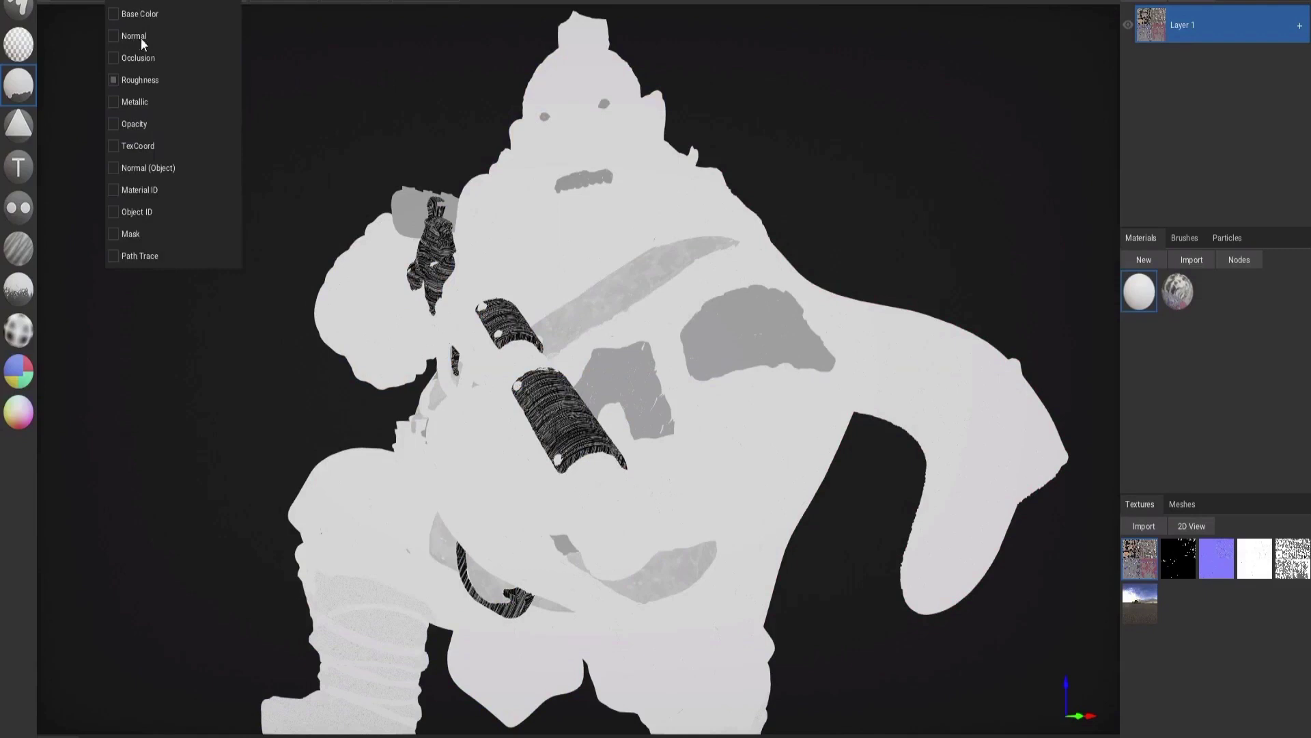
pyautogui.click(135, 102)
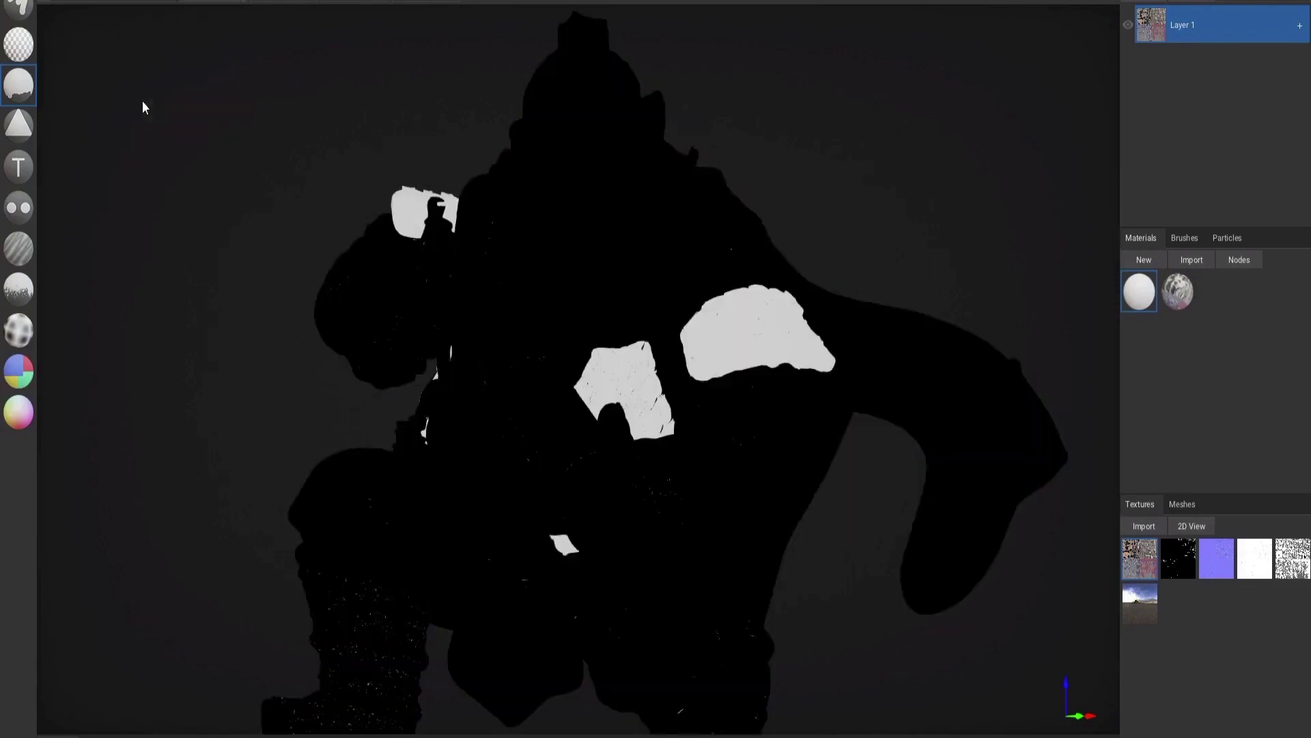
pyautogui.click(140, 3)
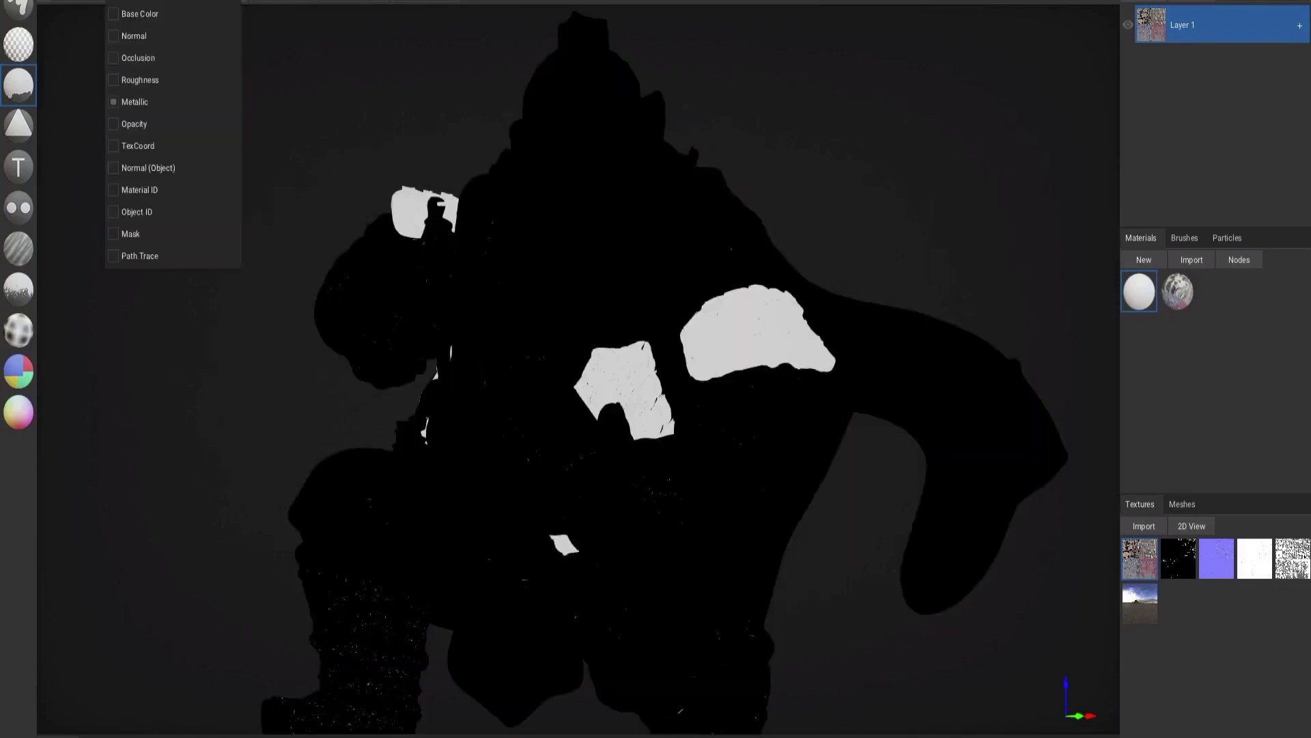
pyautogui.click(143, 257)
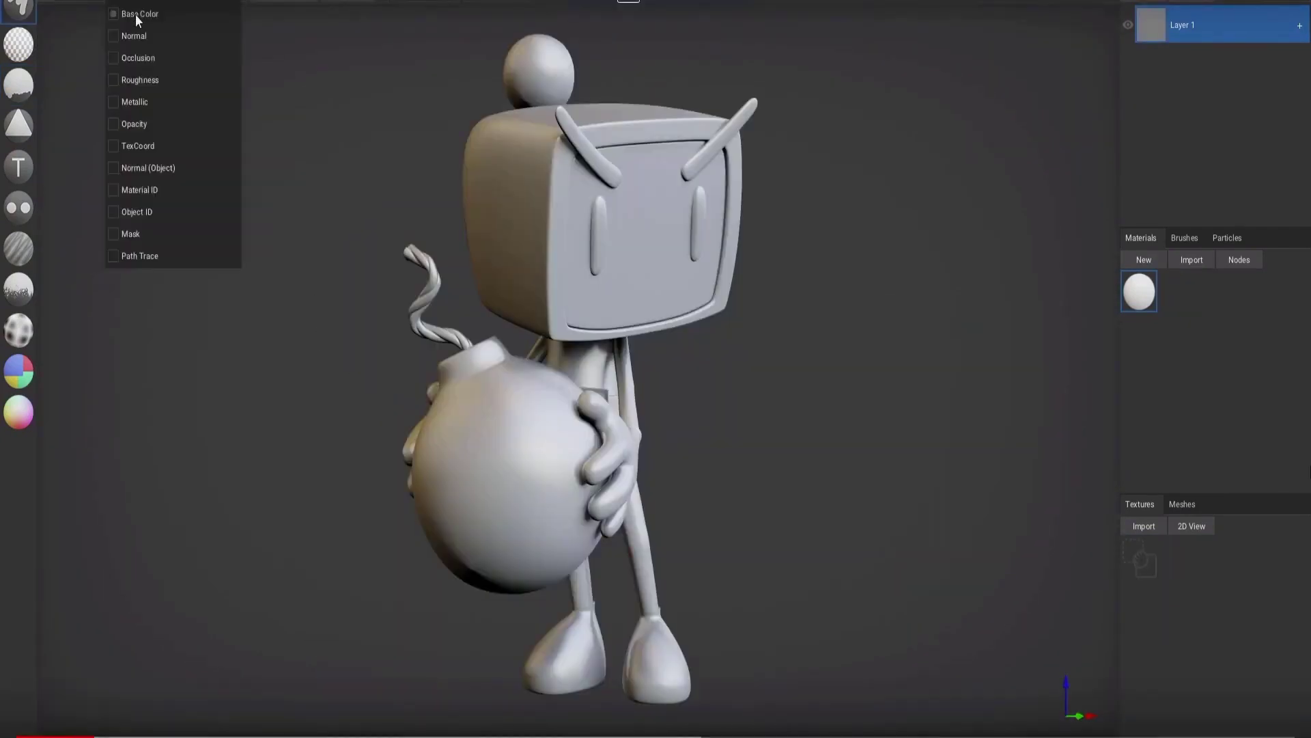
# Step: Show the bomb-carrying character in Base Color mode and bake its ambient occlusion (AO) onto Layer 1
pyautogui.click(135, 14)
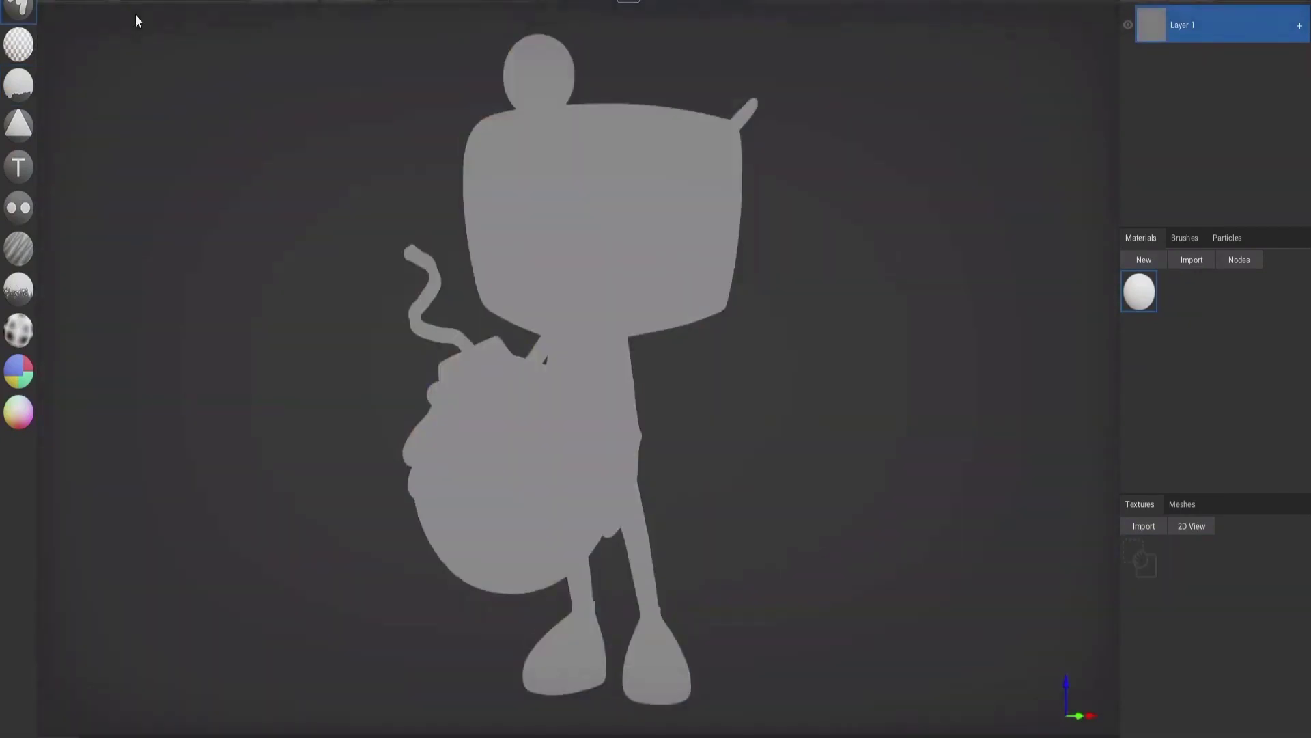
pyautogui.click(28, 321)
pyautogui.click(92, 3)
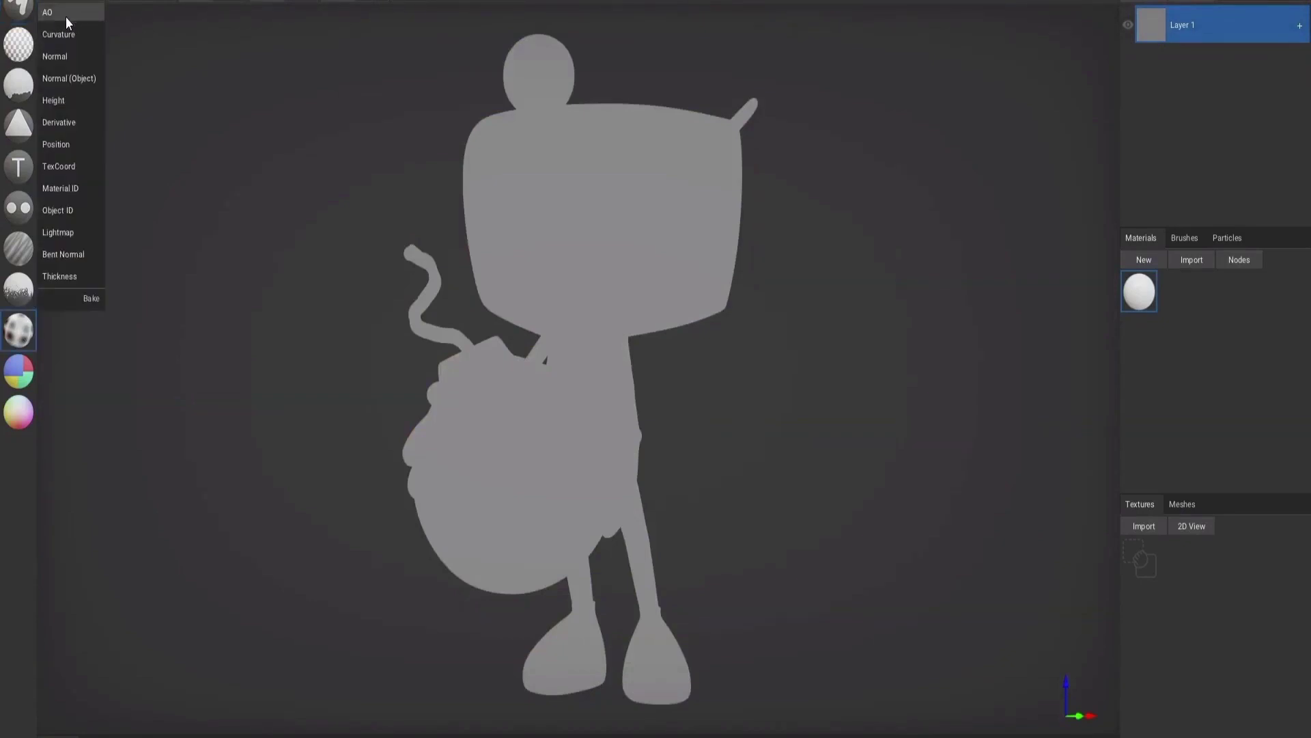
pyautogui.click(83, 19)
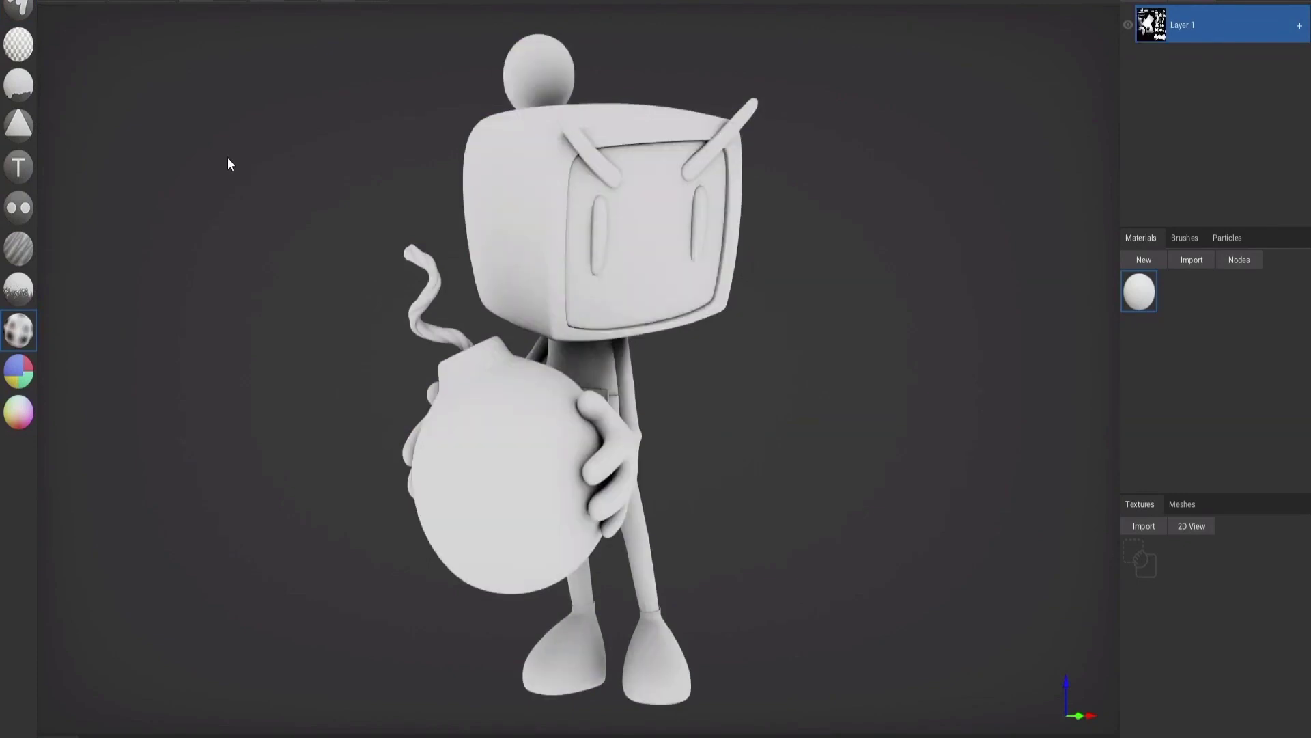
# Step: Bake the character's Curvature map onto Layer 1 and select Bent Normal as the following bake type
pyautogui.click(91, 4)
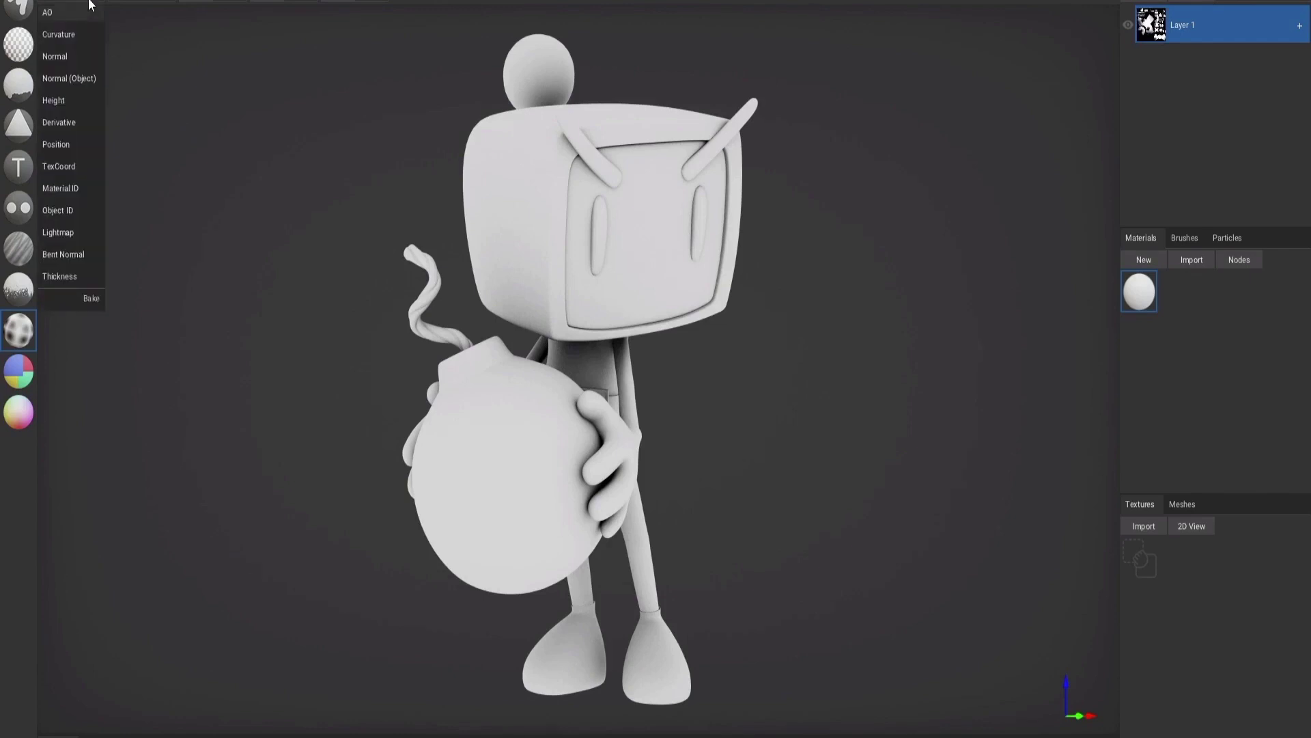
pyautogui.click(92, 33)
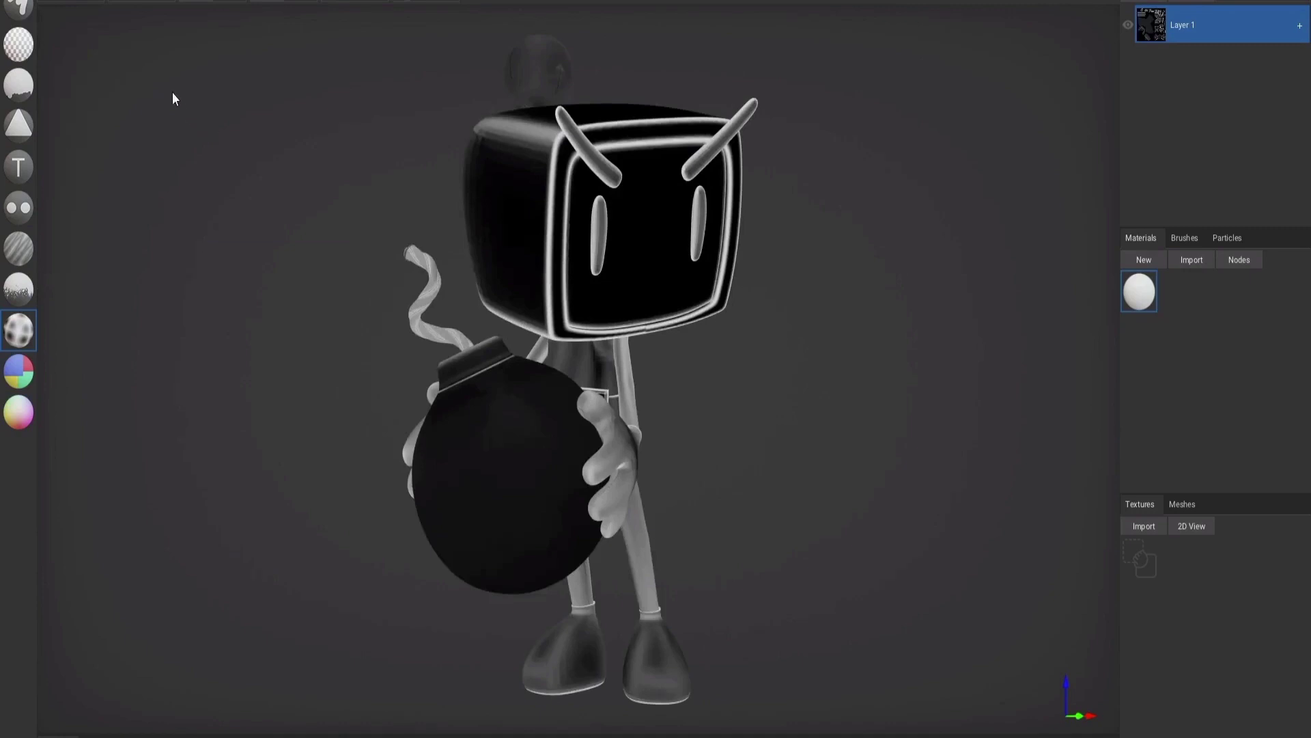
pyautogui.click(90, 4)
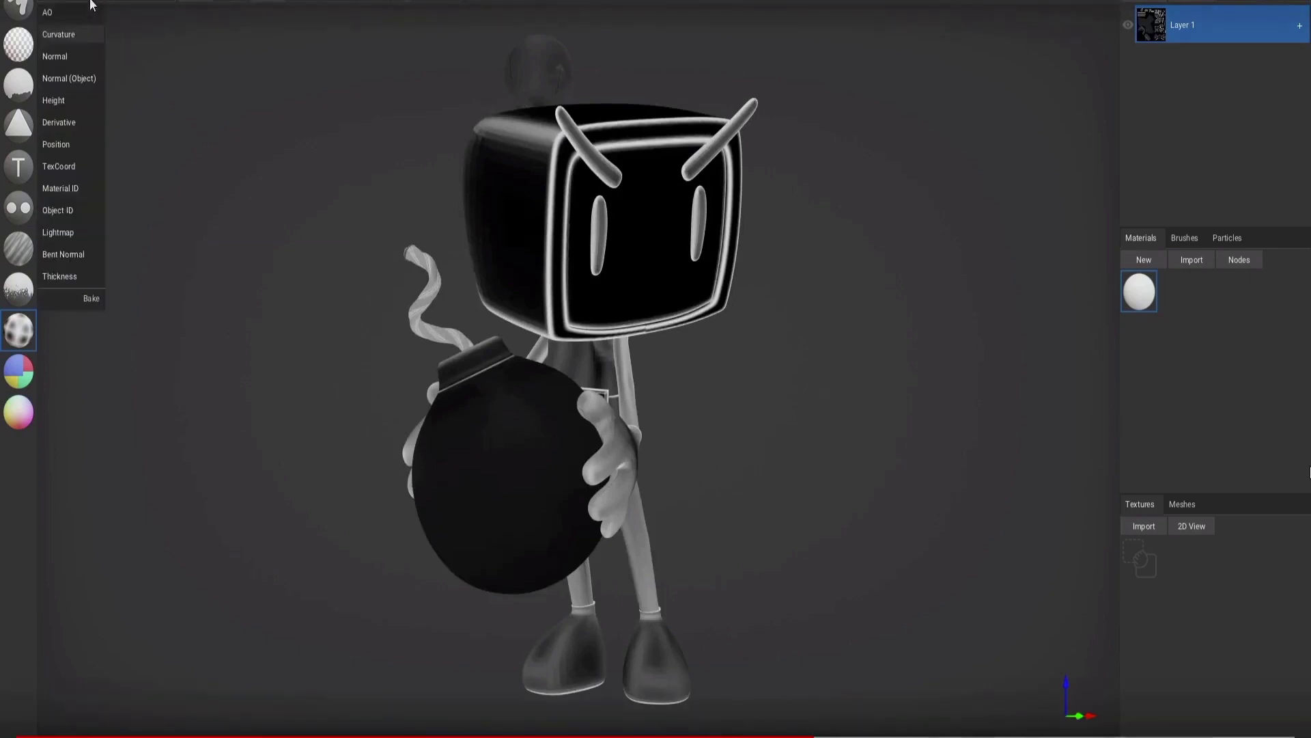
pyautogui.click(89, 251)
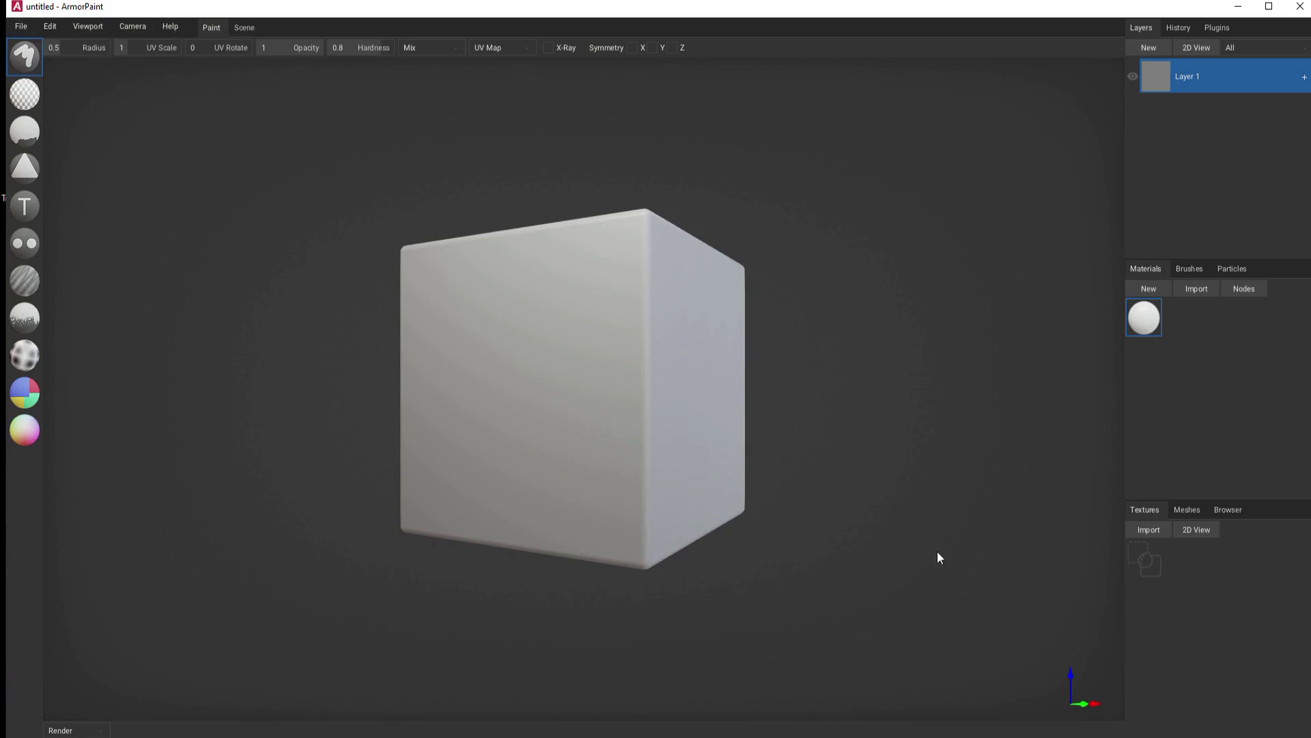
# Step: Import the Super Simple Table.blend mesh from the Table Model folder to replace the default cube
pyautogui.hotkey('alt', 'Tab')
pyautogui.moveTo(302, 574); pyautogui.dragTo(358, 376)
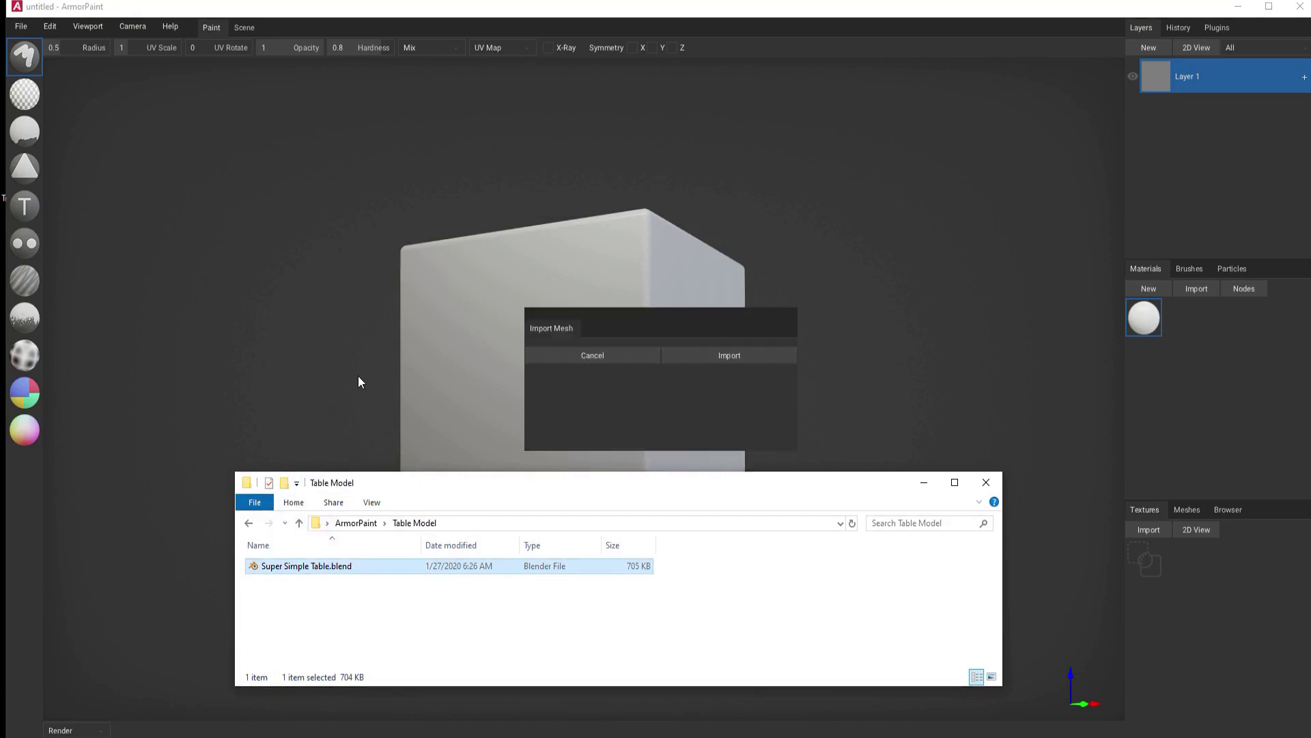
pyautogui.click(730, 357)
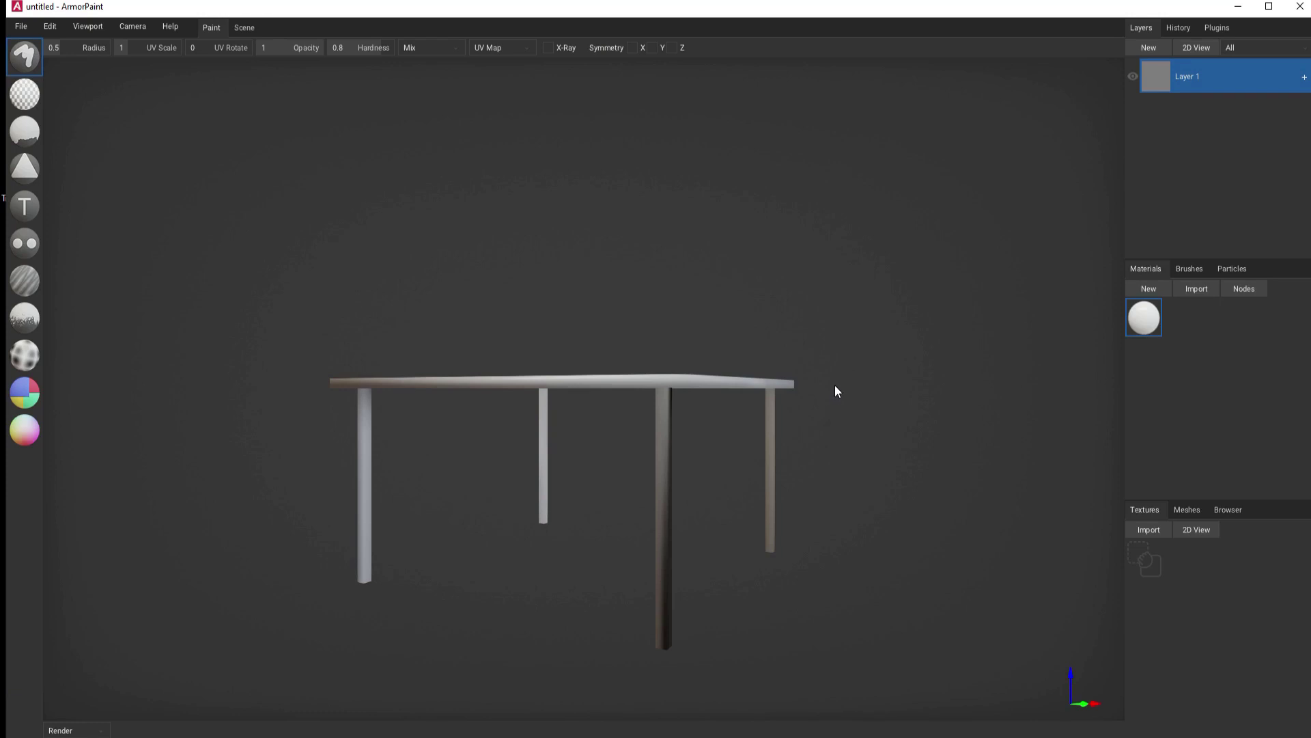
# Step: Paint a freehand white patch near the middle of the tabletop with the Brush tool
pyautogui.moveTo(834, 381)
pyautogui.mouseDown(button='right')
pyautogui.moveTo(817, 427)
pyautogui.moveTo(784, 350)
pyautogui.moveTo(834, 413)
pyautogui.moveTo(824, 405)
pyautogui.mouseUp(button='right')
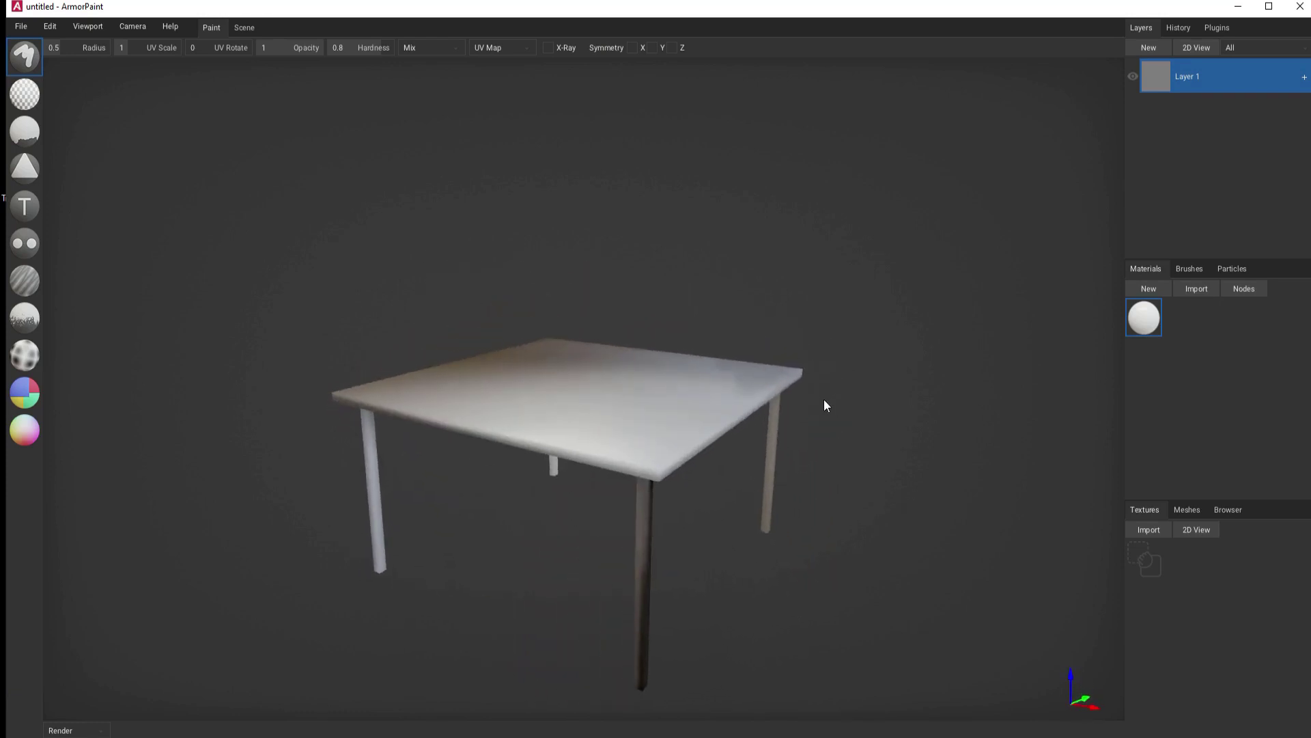
pyautogui.moveTo(754, 487); pyautogui.dragTo(737, 433, button='right')
pyautogui.scroll(3, 737, 429)
pyautogui.scroll(-4, 735, 423)
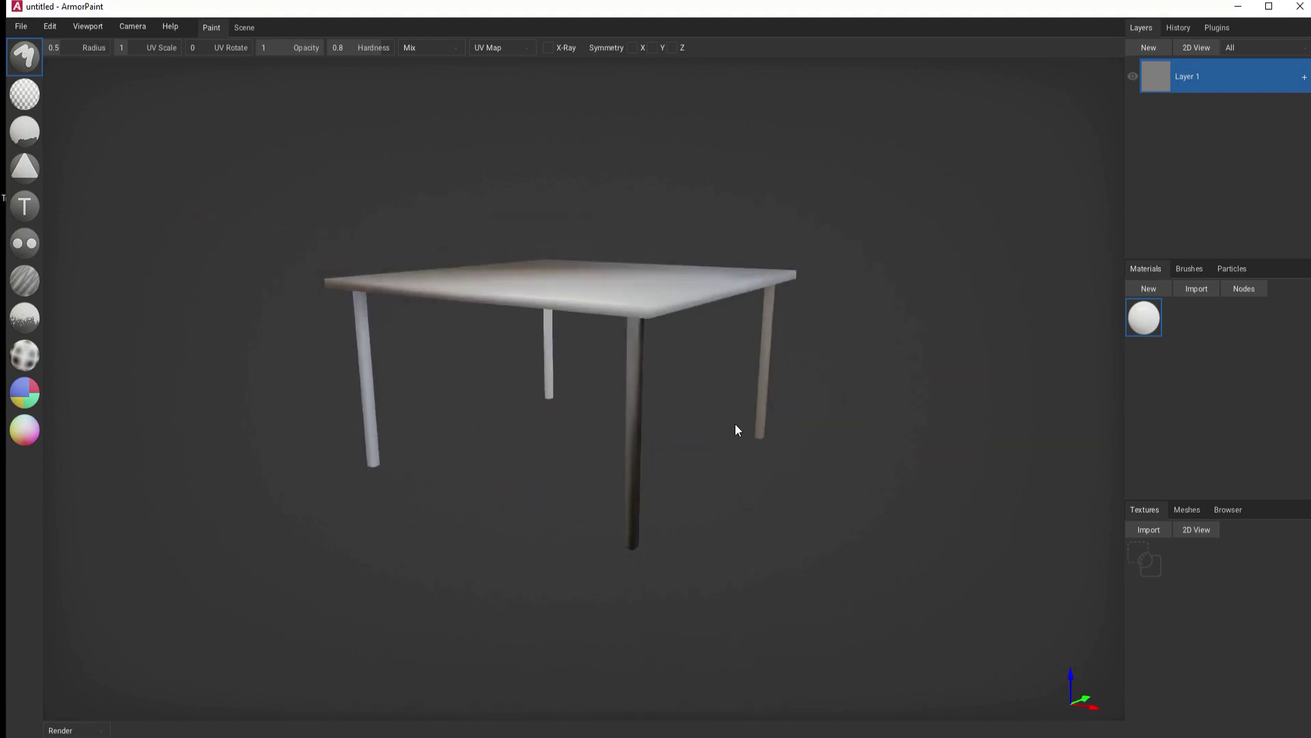
pyautogui.scroll(2, 734, 428)
pyautogui.moveTo(732, 427); pyautogui.dragTo(766, 434, button='right')
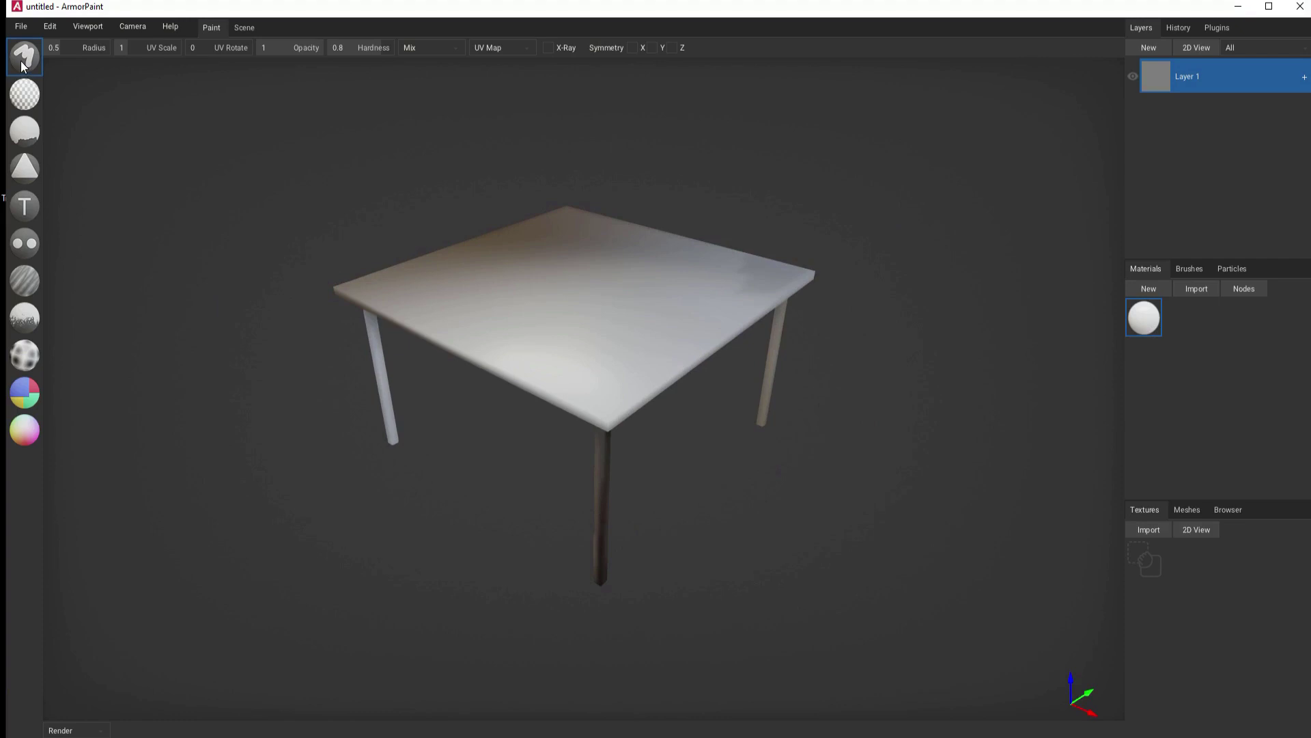
pyautogui.moveTo(613, 307)
pyautogui.mouseDown()
pyautogui.moveTo(592, 302)
pyautogui.moveTo(588, 268)
pyautogui.moveTo(547, 268)
pyautogui.moveTo(662, 314)
pyautogui.mouseUp()
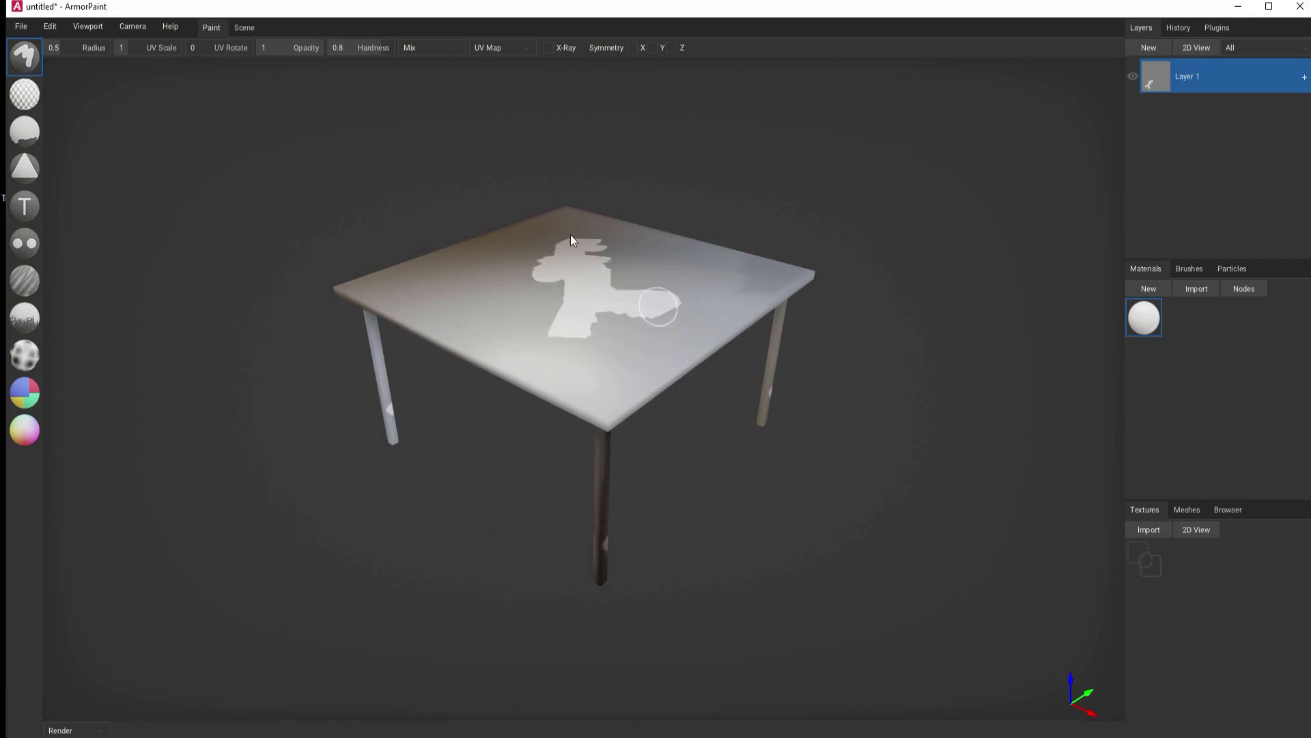
# Step: Erase most of the white paint from the tabletop with the Eraser tool
pyautogui.click(27, 100)
pyautogui.moveTo(566, 327)
pyautogui.mouseDown()
pyautogui.moveTo(710, 299)
pyautogui.moveTo(572, 312)
pyautogui.moveTo(631, 295)
pyautogui.moveTo(576, 295)
pyautogui.moveTo(539, 265)
pyautogui.moveTo(595, 276)
pyautogui.moveTo(547, 270)
pyautogui.mouseUp()
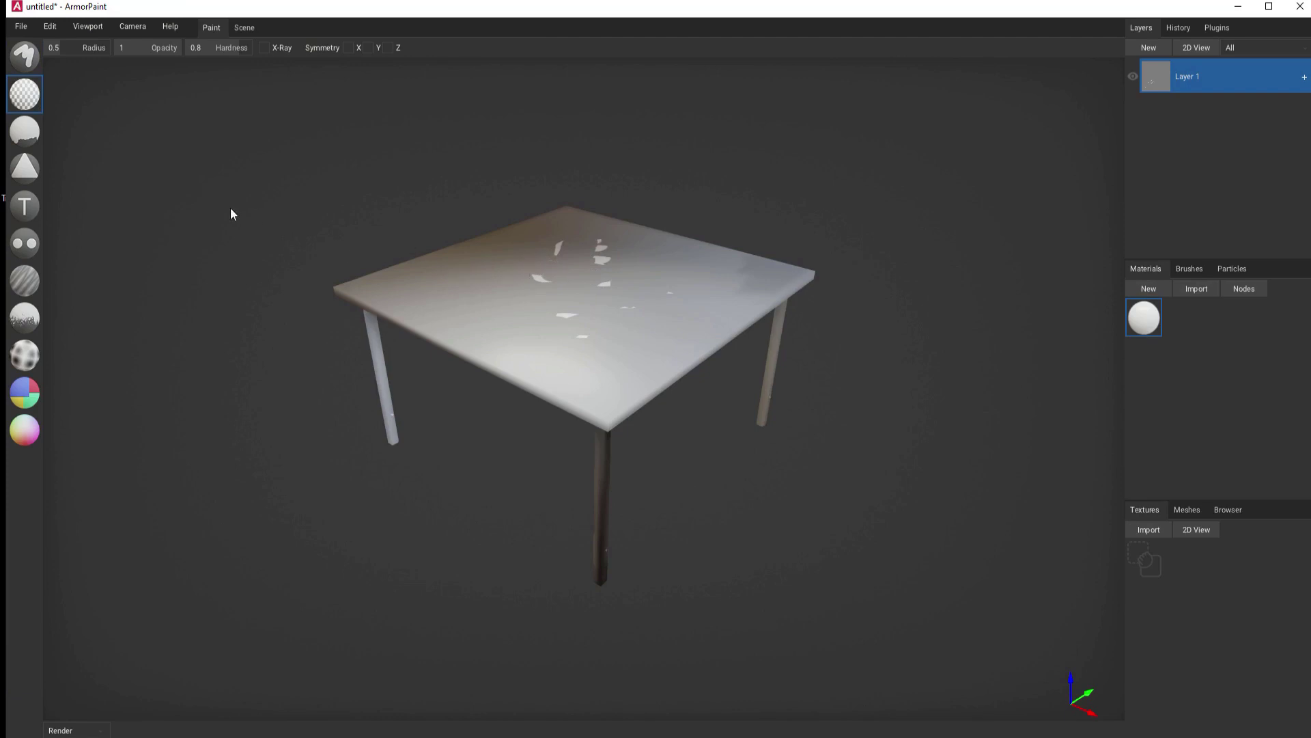
# Step: Fill the whole table with the white material using the Fill tool
pyautogui.click(32, 135)
pyautogui.click(520, 306)
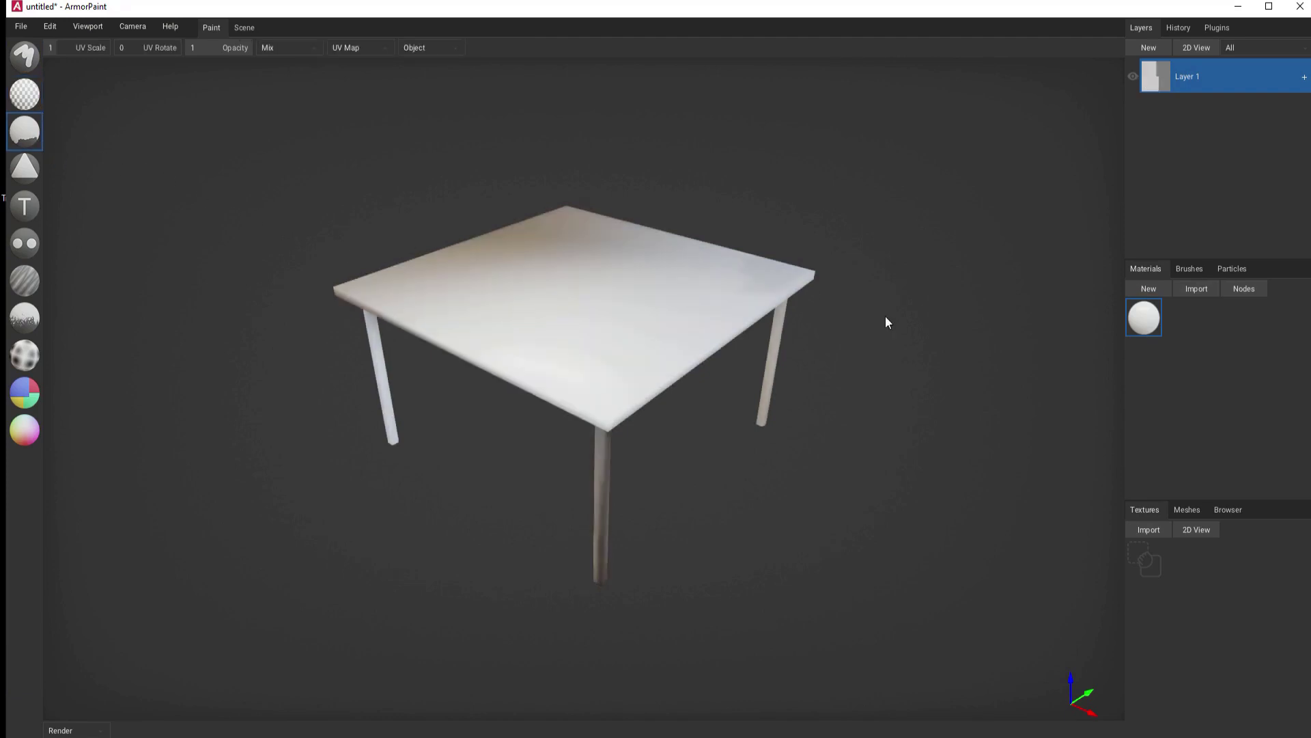
# Step: Change Material 1's base color to blue and stamp a rectangular decal with it near the middle of the tabletop
pyautogui.click(22, 172)
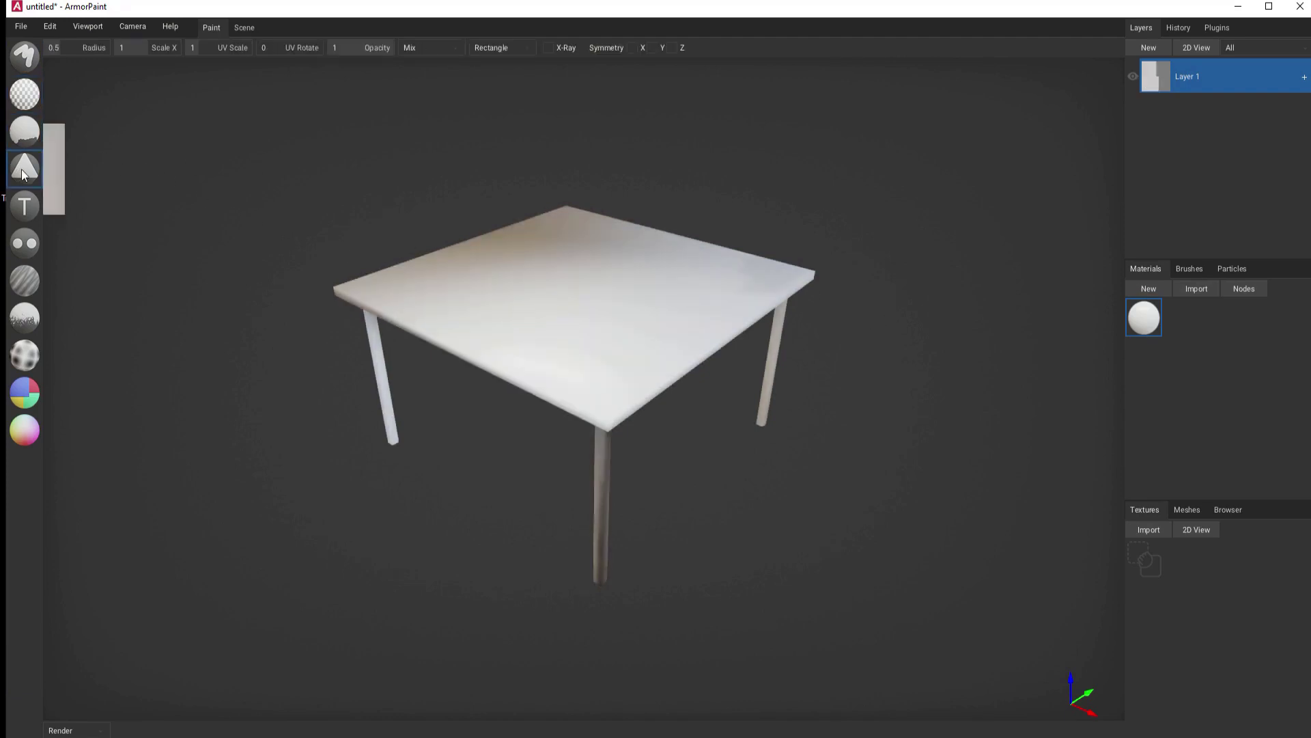
pyautogui.doubleClick(1152, 324)
pyautogui.moveTo(724, 202); pyautogui.dragTo(740, 188)
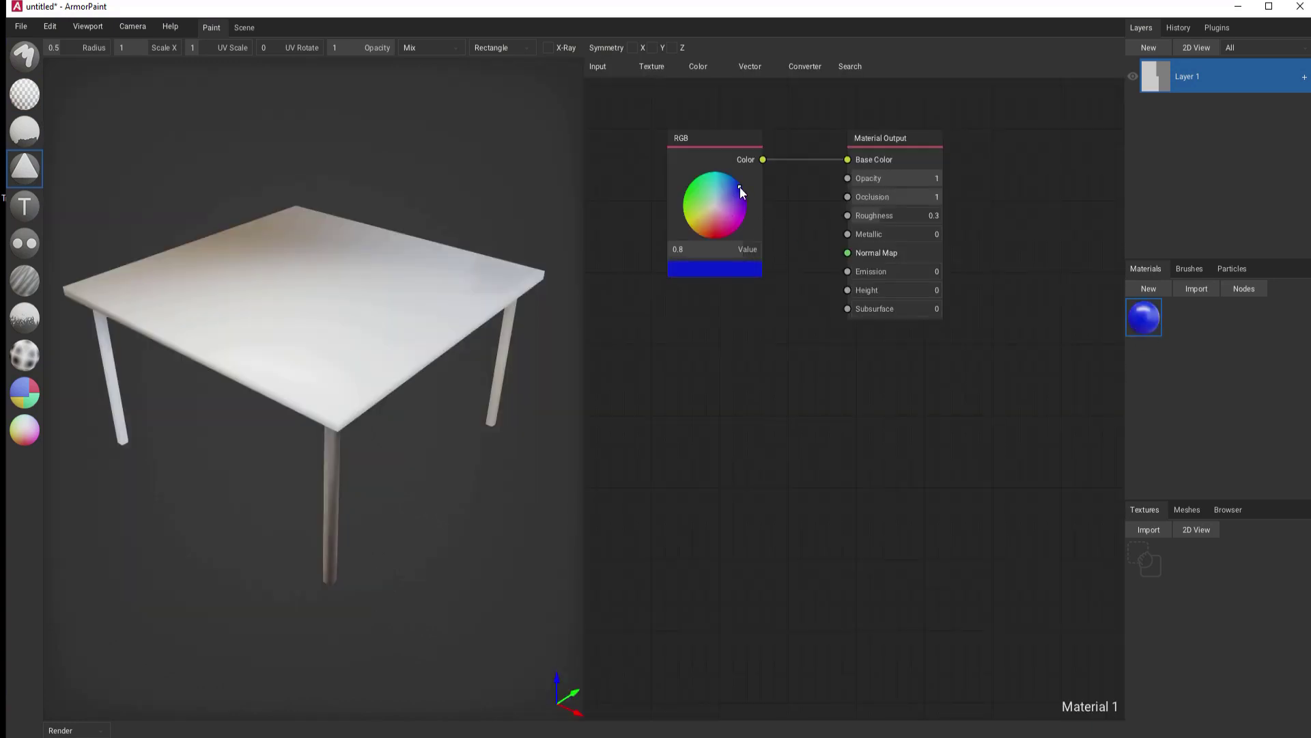
pyautogui.click(1247, 288)
pyautogui.click(600, 298)
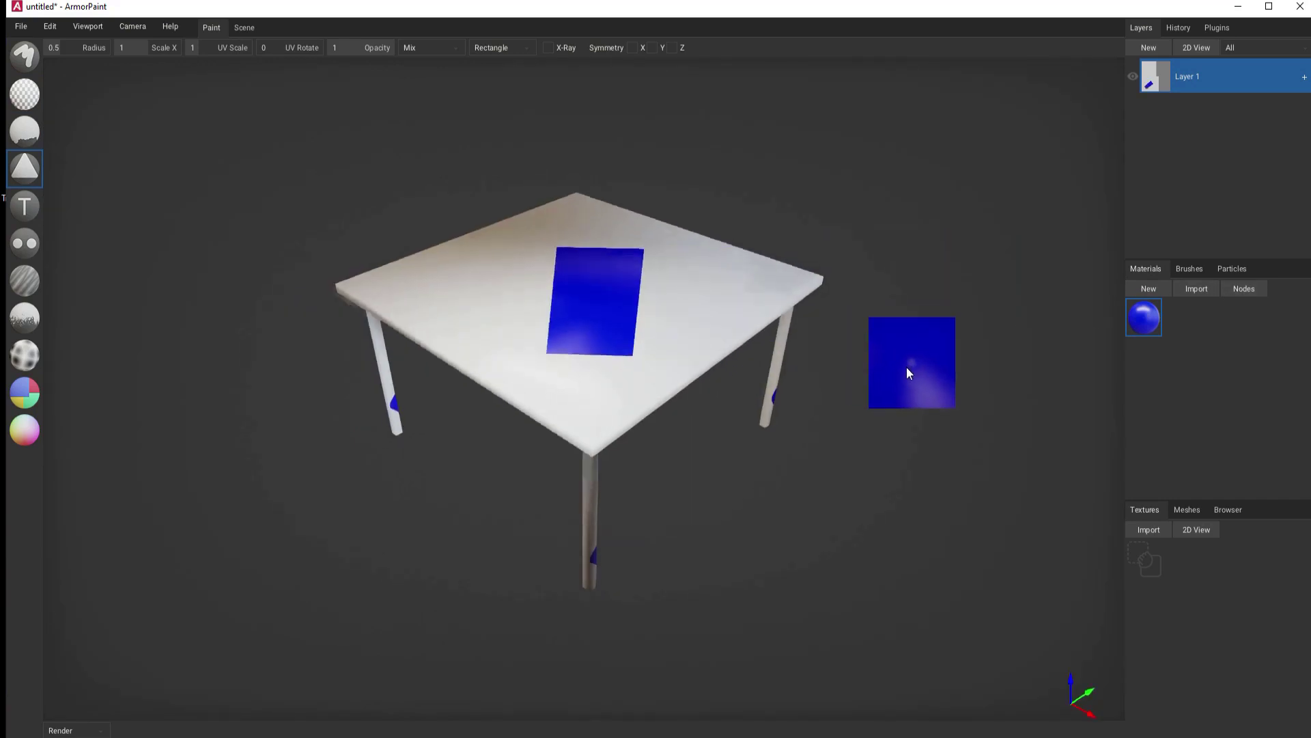
pyautogui.moveTo(907, 367)
pyautogui.mouseDown(button='right')
pyautogui.moveTo(874, 409)
pyautogui.moveTo(847, 390)
pyautogui.moveTo(851, 363)
pyautogui.moveTo(886, 369)
pyautogui.mouseUp(button='right')
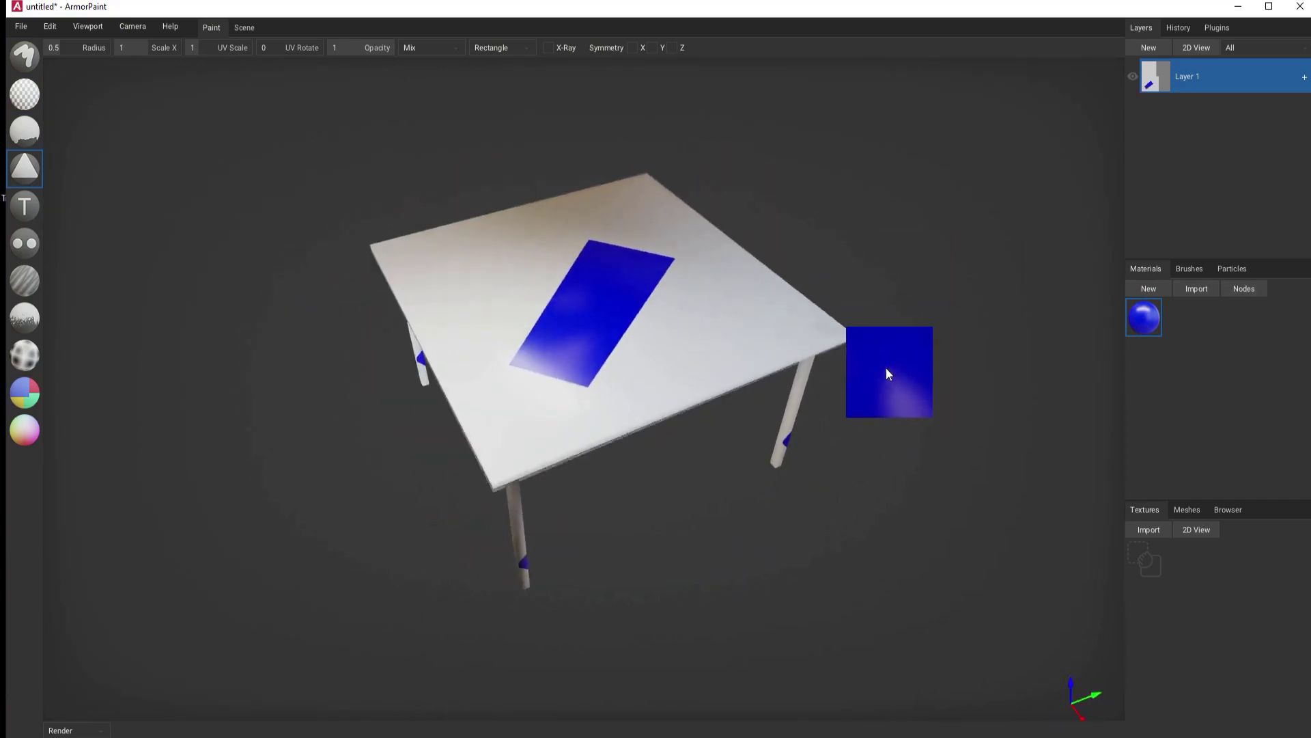
# Step: Stamp the word "Text" in blue default.ttf lettering on the tabletop beside the blue rectangle, working from the top view
pyautogui.click(24, 205)
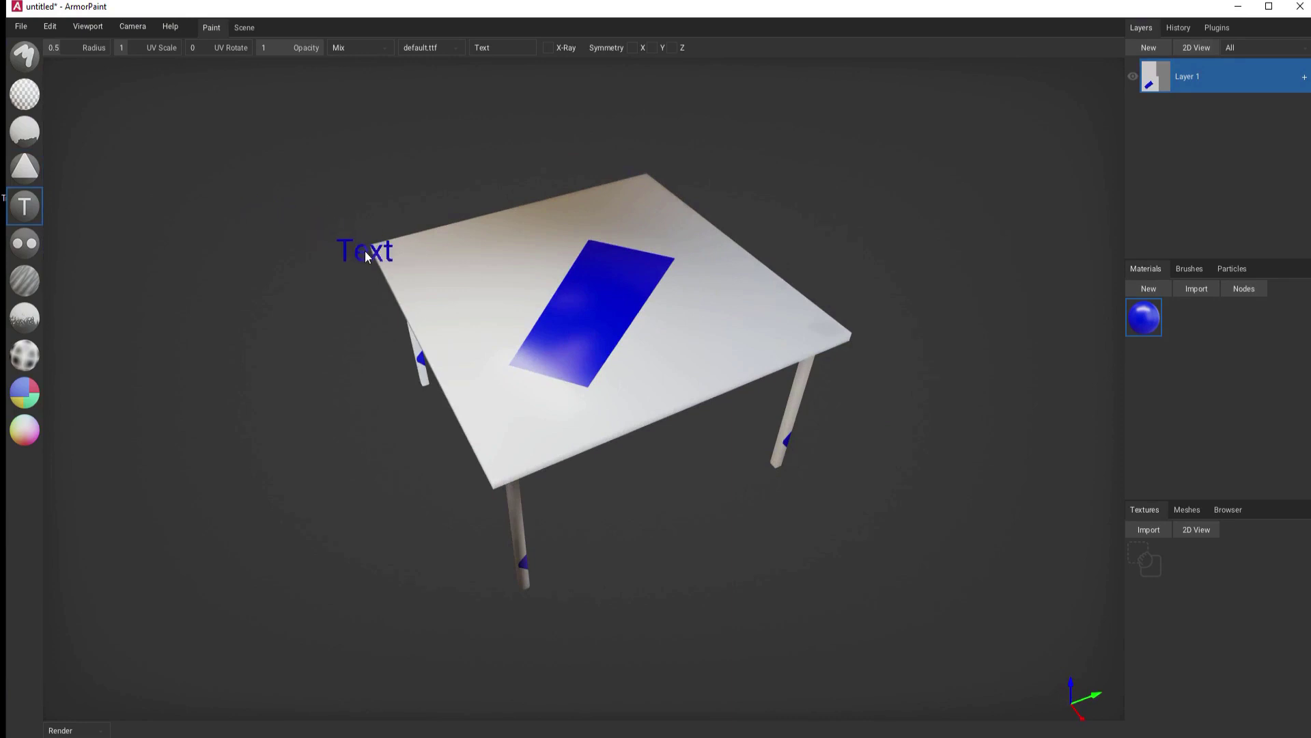
pyautogui.press('7')
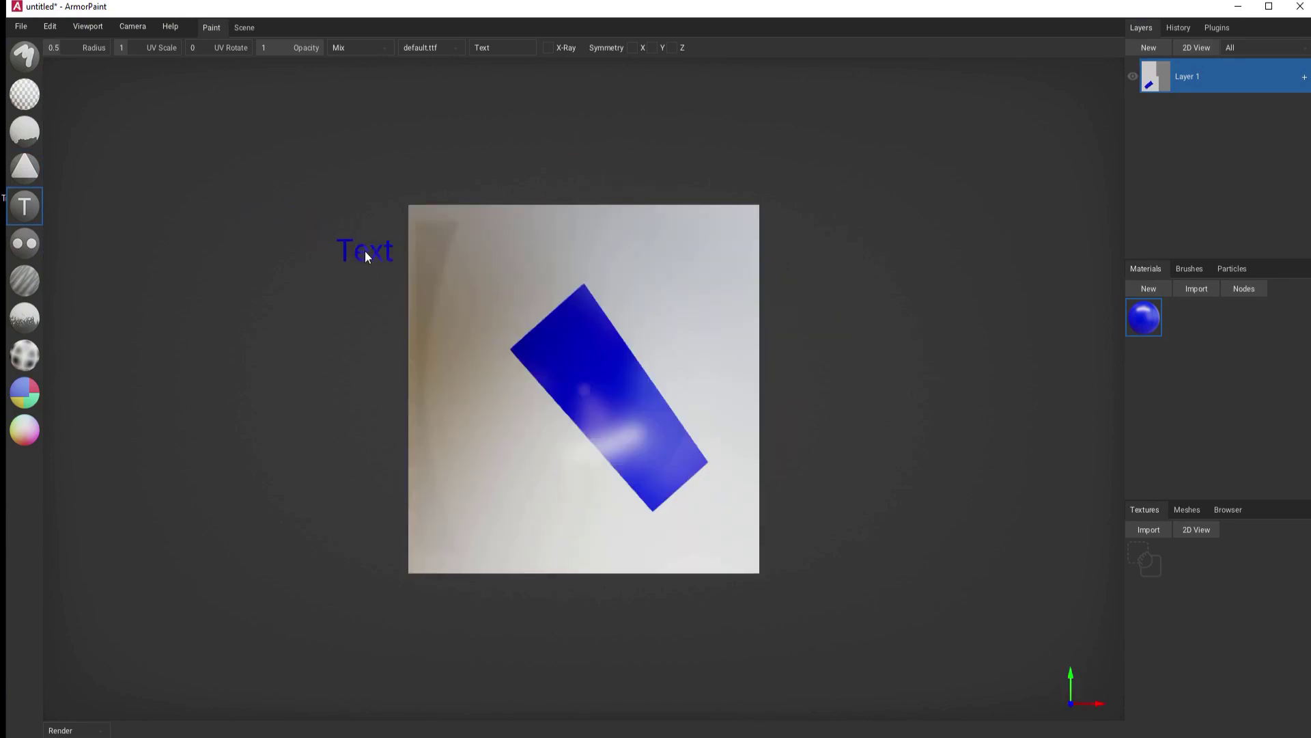
pyautogui.press('3')
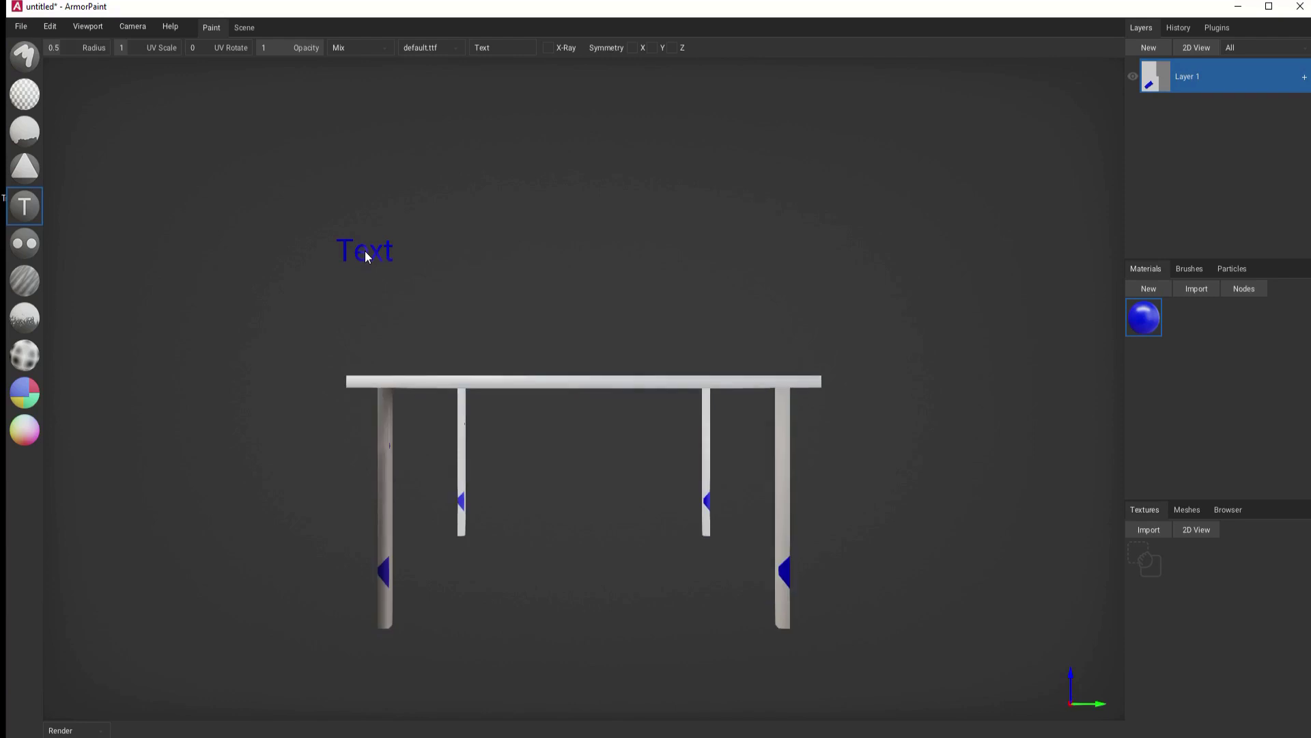
pyautogui.press('7')
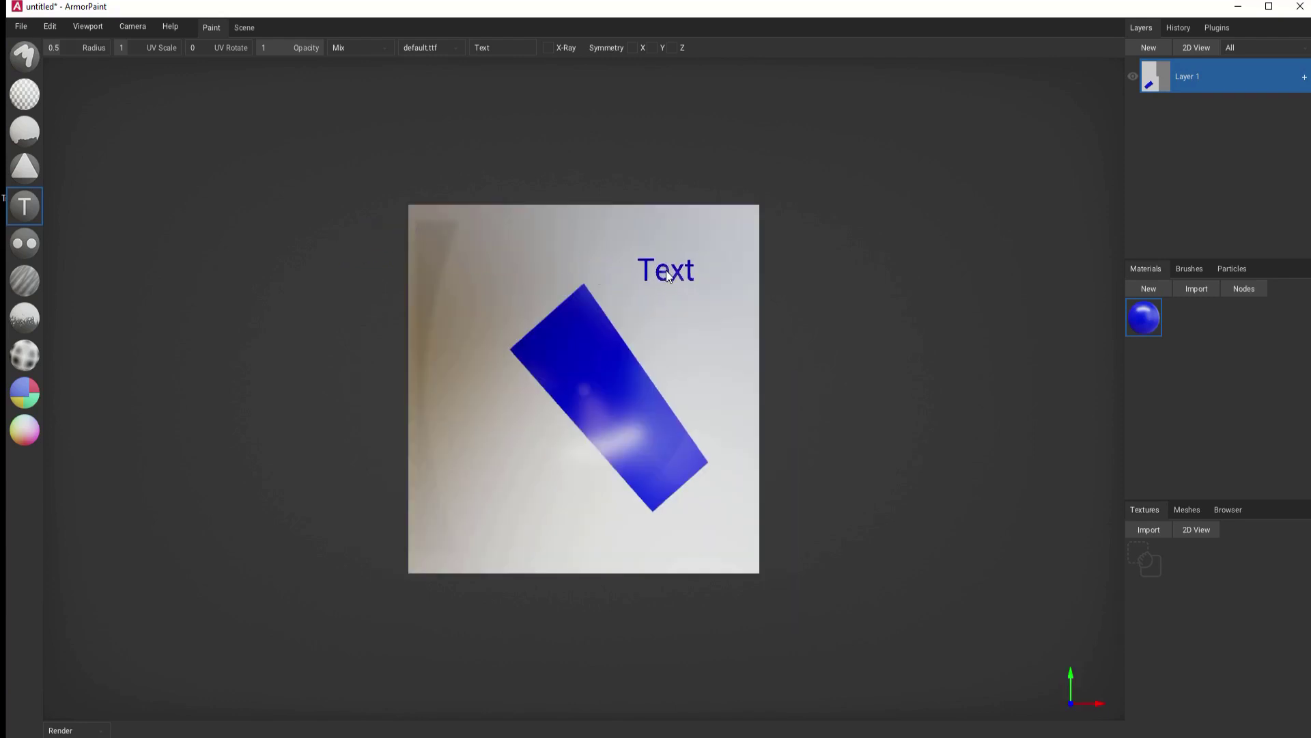
pyautogui.click(667, 274)
pyautogui.moveTo(875, 440); pyautogui.dragTo(919, 371, button='right')
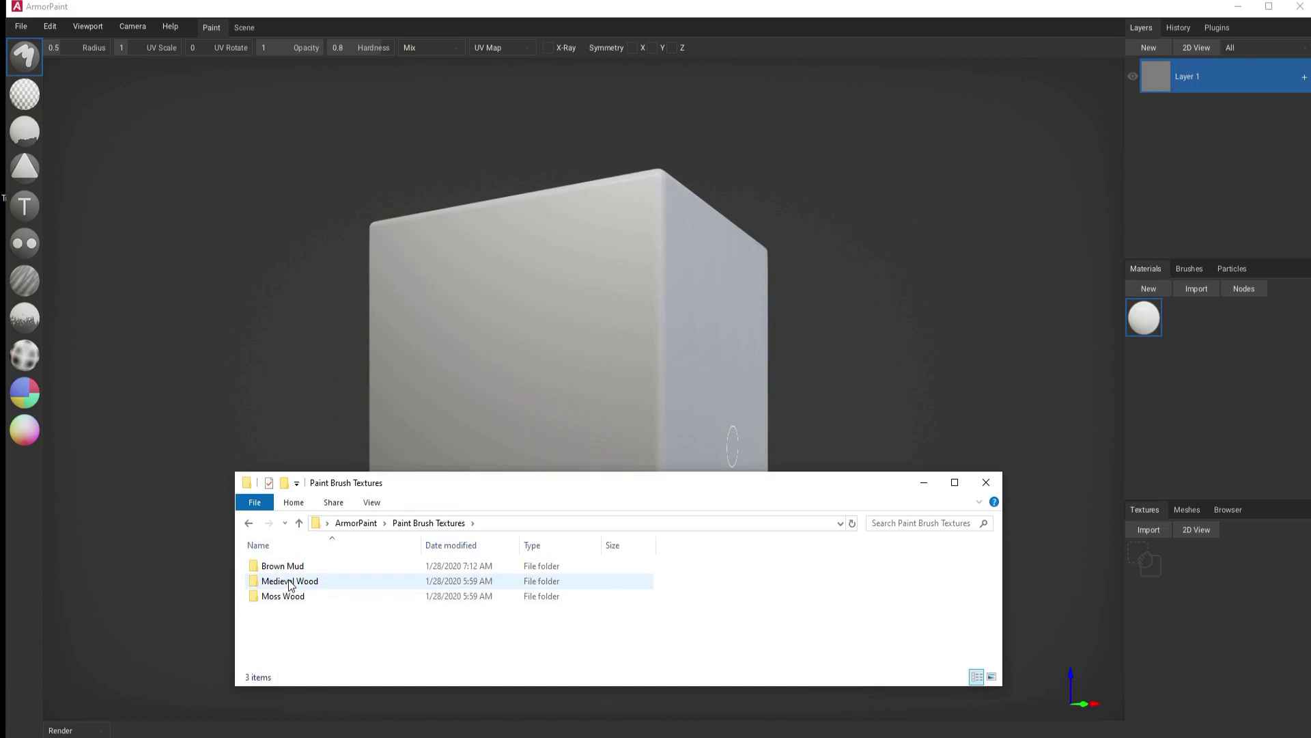
# Step: Import the Diffuse, Normal and Specular images from the Medieval Wood folder as textures
pyautogui.doubleClick(290, 582)
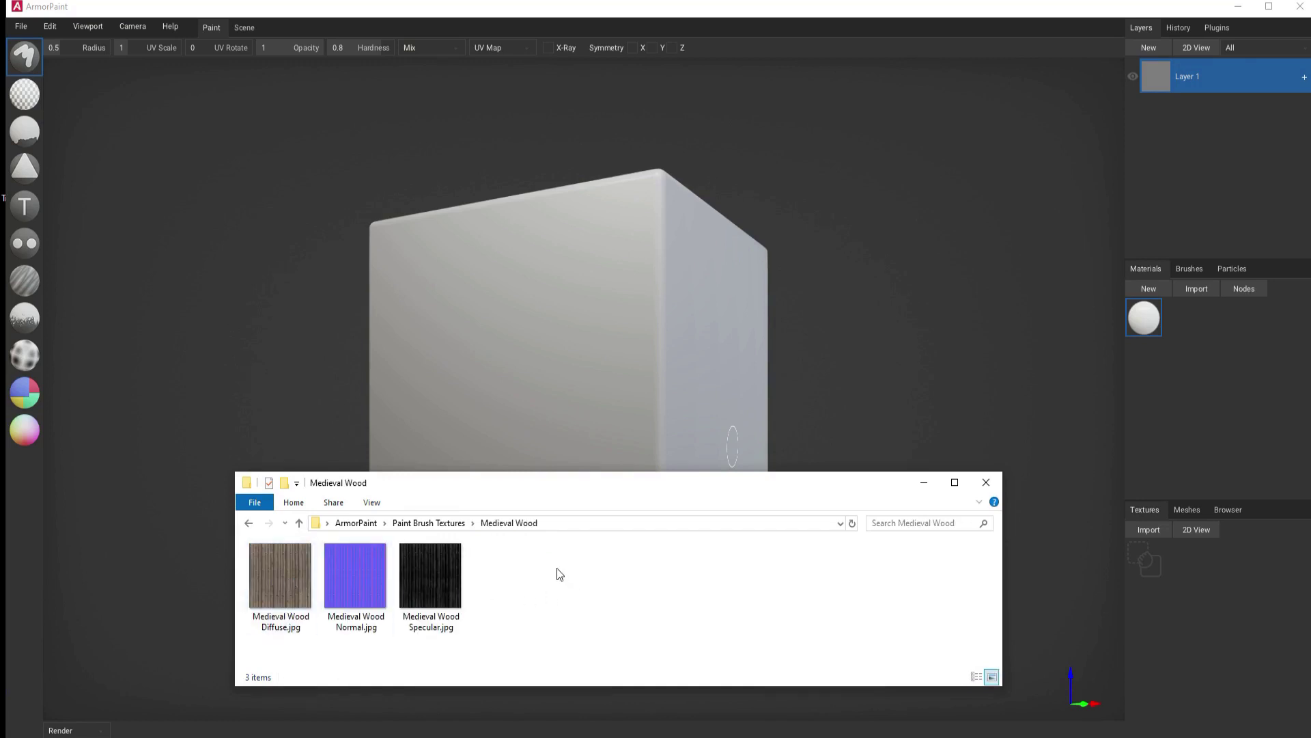
pyautogui.moveTo(556, 567); pyautogui.dragTo(241, 660)
pyautogui.moveTo(273, 582); pyautogui.dragTo(1168, 593)
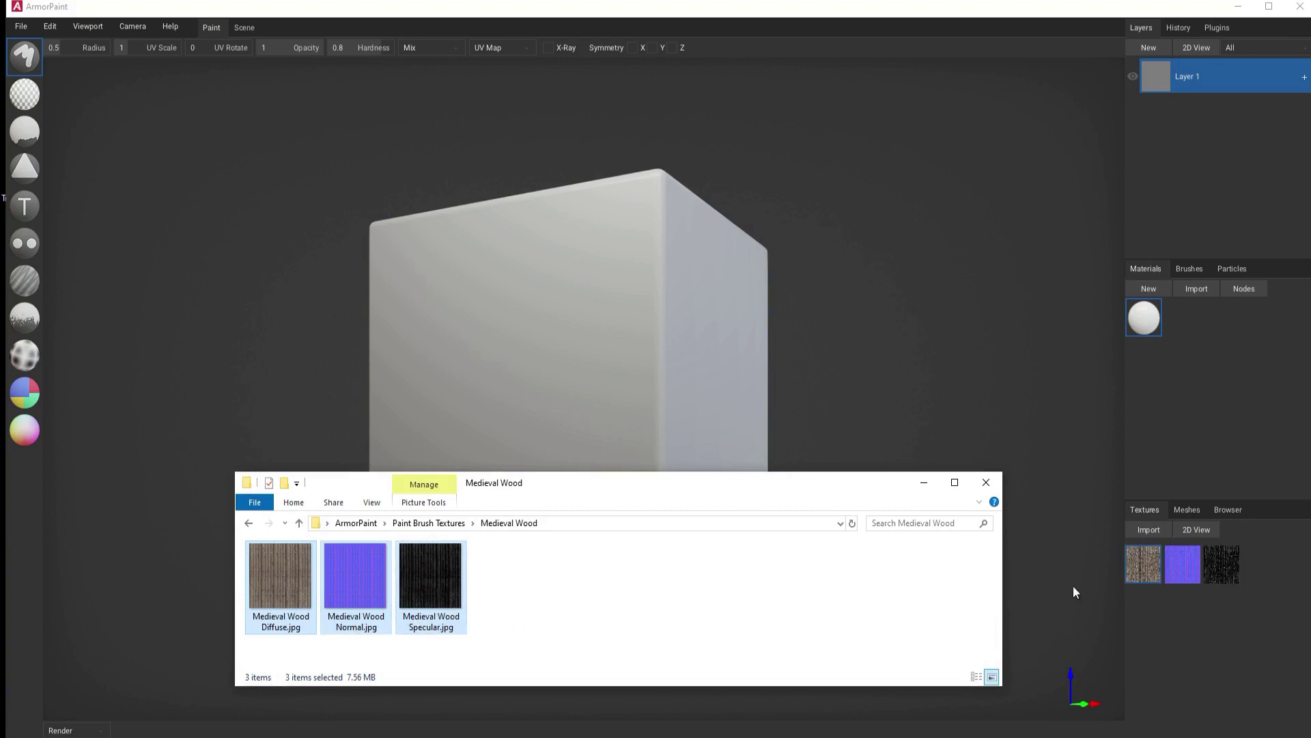
# Step: Create Material 2, remove its RGB node and use the Medieval Wood Diffuse texture as its base color
pyautogui.click(1149, 289)
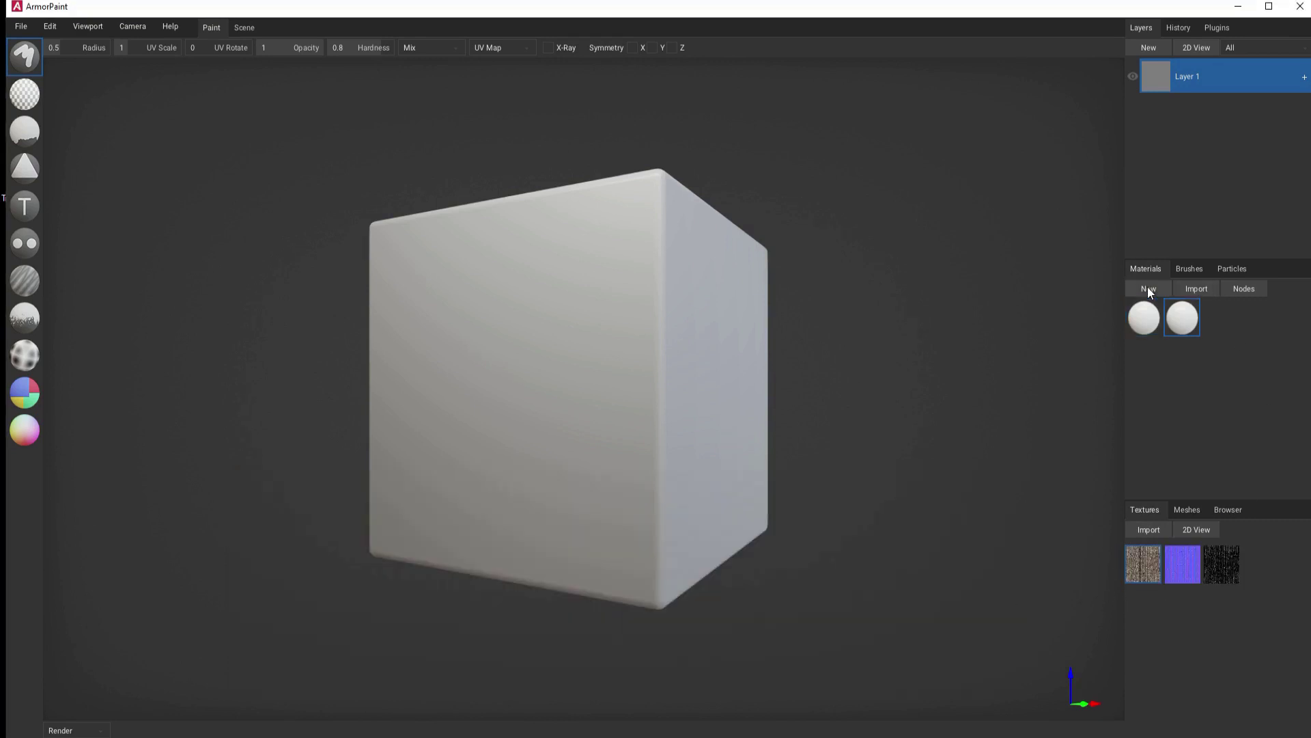
pyautogui.doubleClick(1189, 328)
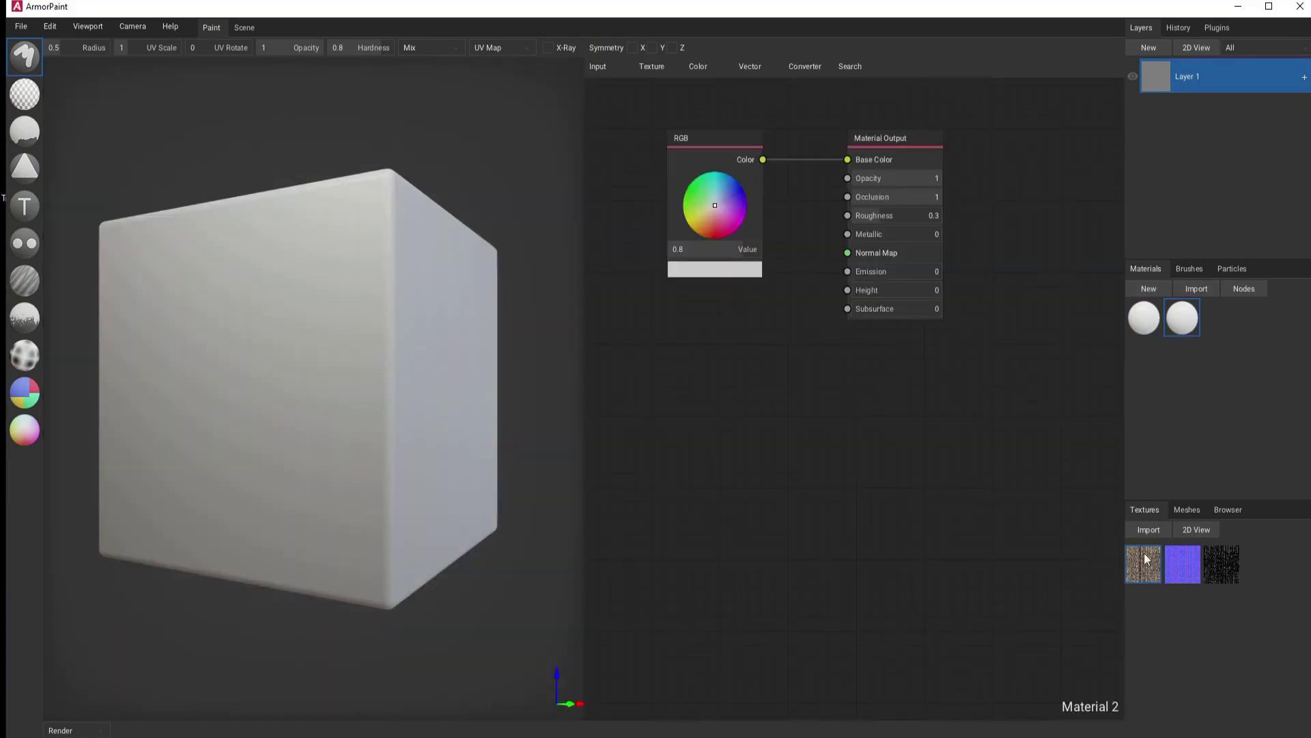
pyautogui.moveTo(1146, 573); pyautogui.dragTo(671, 328)
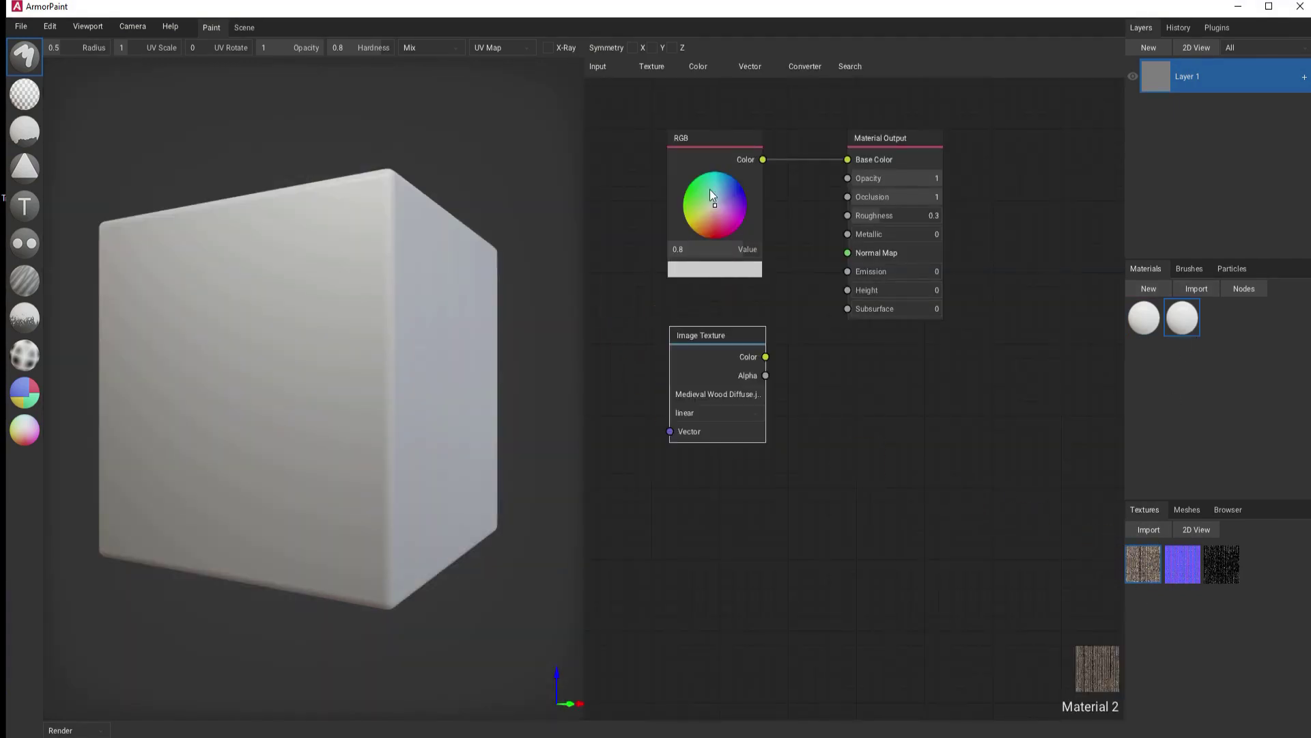
pyautogui.click(720, 150)
pyautogui.press('Delete')
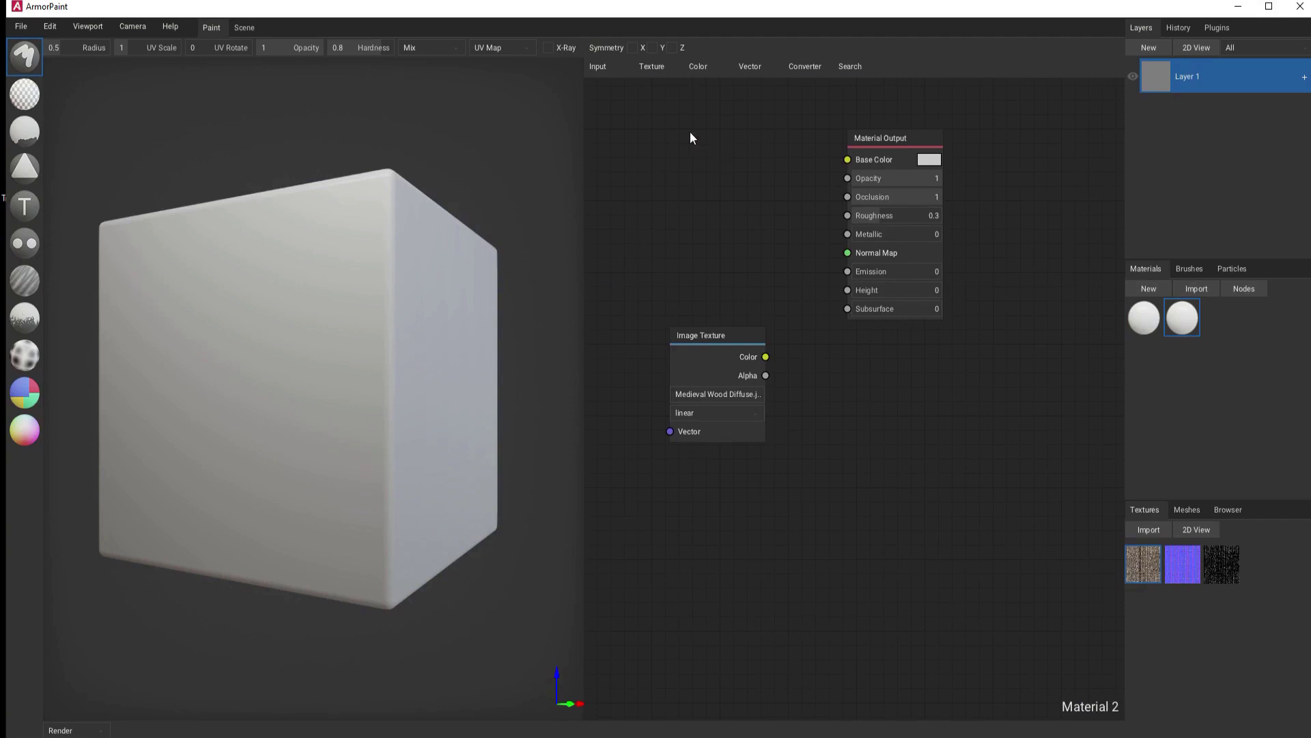
pyautogui.moveTo(747, 336); pyautogui.dragTo(848, 159)
# Step: Connect the Medieval Wood Normal texture to Material 2's normal map and the Specular texture to its metallic input
pyautogui.moveTo(1192, 582); pyautogui.dragTo(667, 322)
pyautogui.moveTo(762, 349); pyautogui.dragTo(849, 254)
pyautogui.moveTo(1220, 577); pyautogui.dragTo(655, 516)
pyautogui.moveTo(750, 544); pyautogui.dragTo(848, 234)
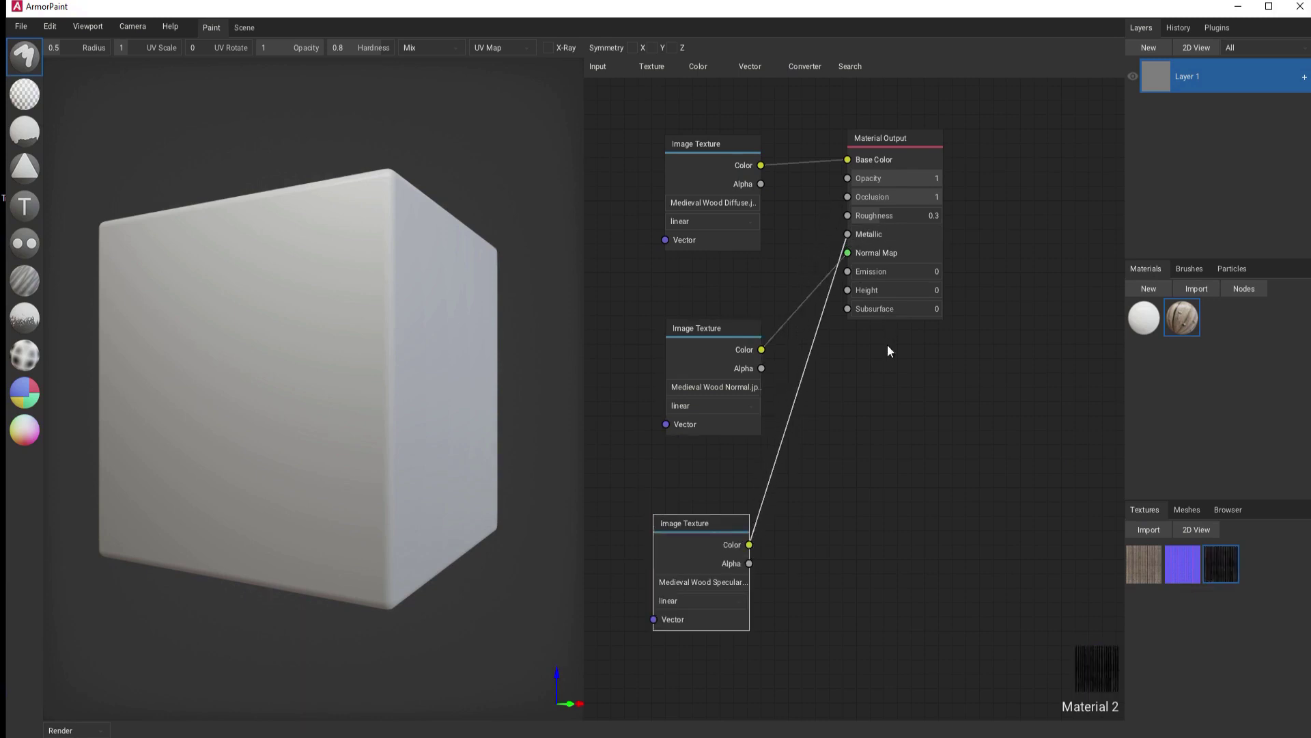
pyautogui.doubleClick(1182, 320)
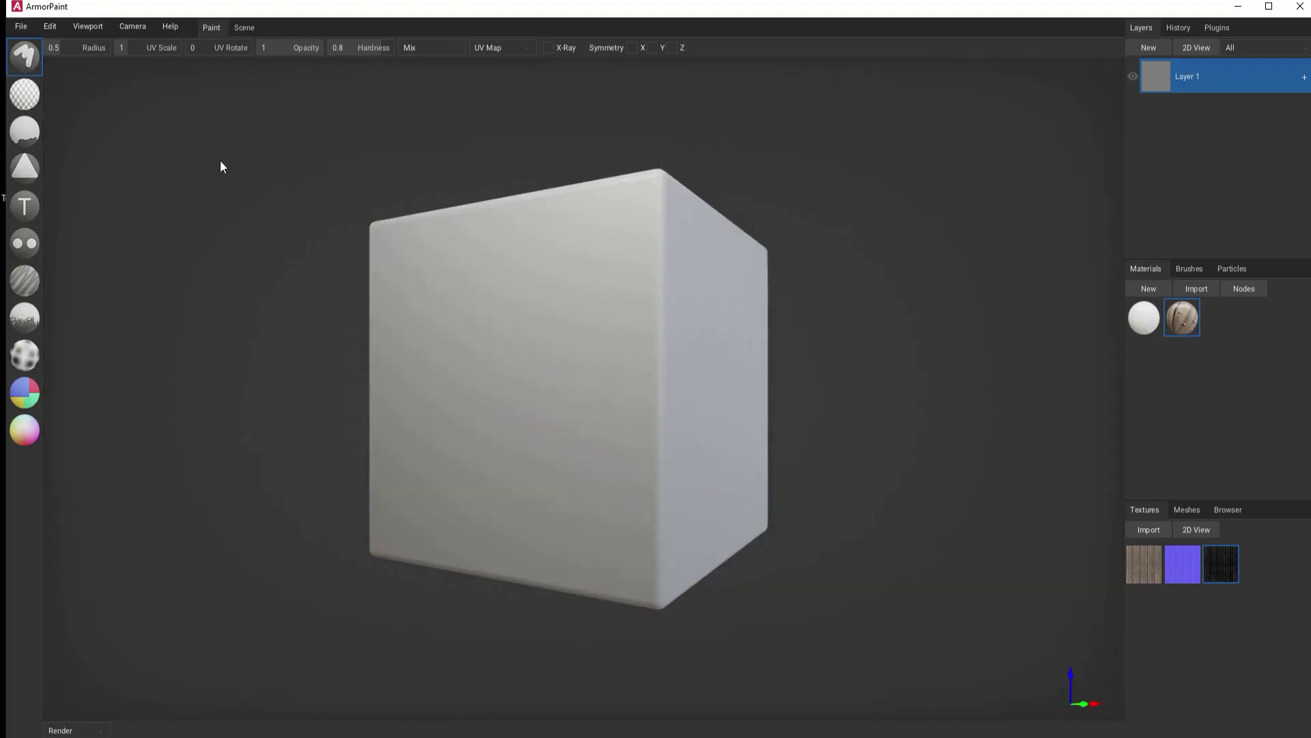
# Step: Paint a freehand patch of the wood material in the middle of one cube face with the Brush tool
pyautogui.moveTo(448, 313)
pyautogui.mouseDown()
pyautogui.moveTo(593, 310)
pyautogui.moveTo(478, 335)
pyautogui.moveTo(533, 329)
pyautogui.moveTo(519, 377)
pyautogui.moveTo(490, 391)
pyautogui.moveTo(570, 285)
pyautogui.moveTo(590, 284)
pyautogui.moveTo(438, 291)
pyautogui.moveTo(415, 368)
pyautogui.moveTo(469, 443)
pyautogui.moveTo(576, 435)
pyautogui.mouseUp()
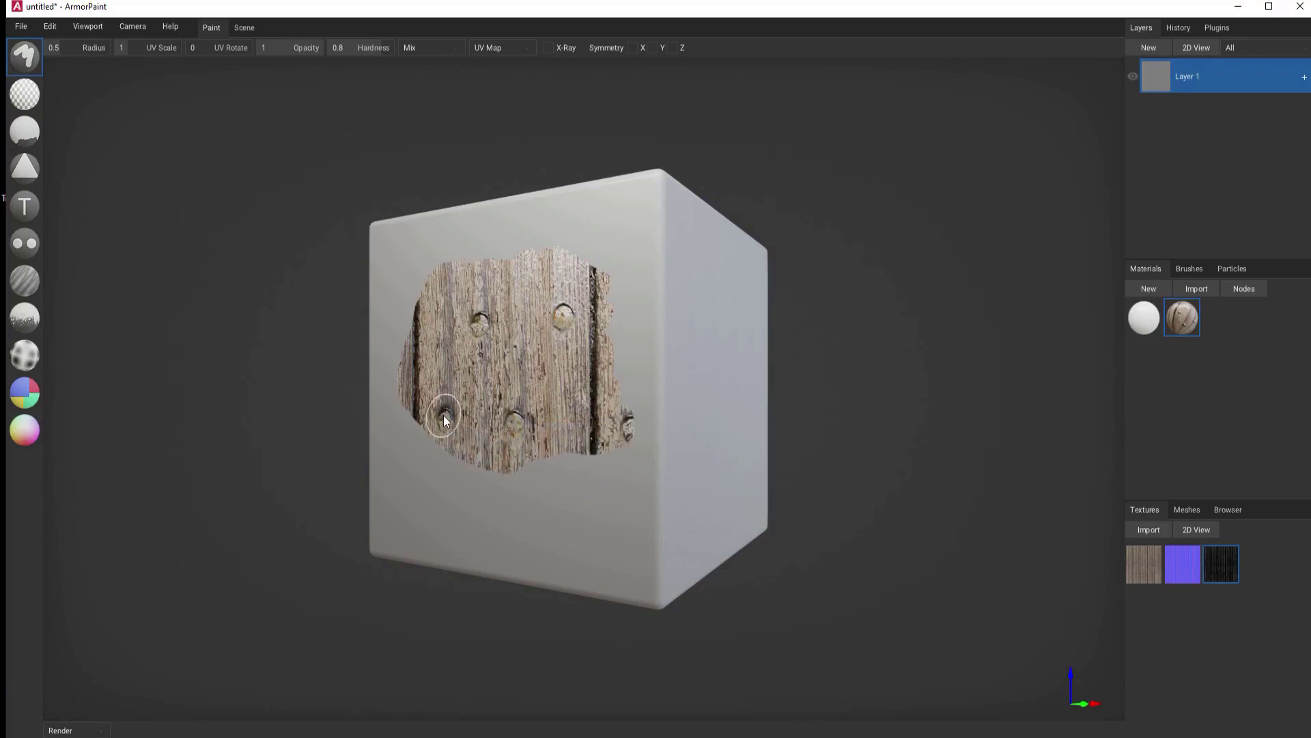
pyautogui.moveTo(821, 385); pyautogui.dragTo(820, 450, button='right')
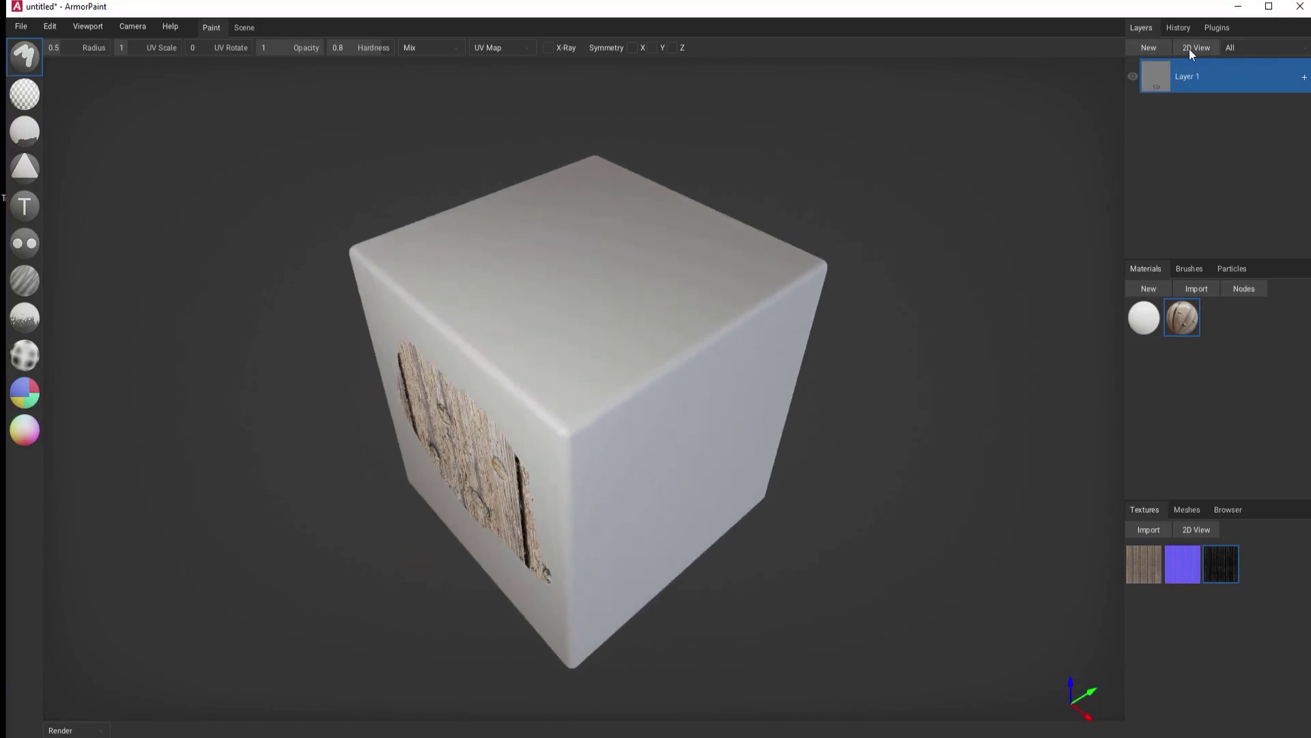
# Step: Add Layer 2 with Overlay blending and brush the wood material over the middle of the painted patch
pyautogui.click(1149, 48)
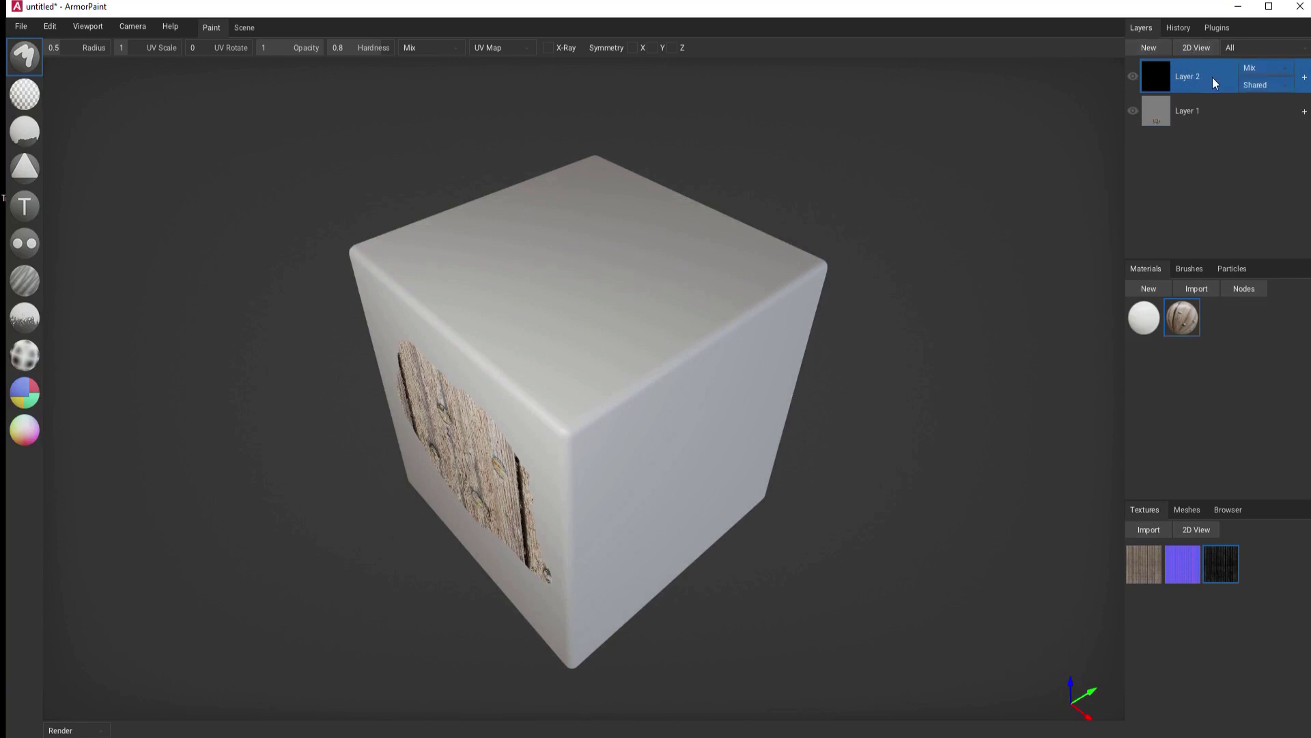
pyautogui.click(1256, 68)
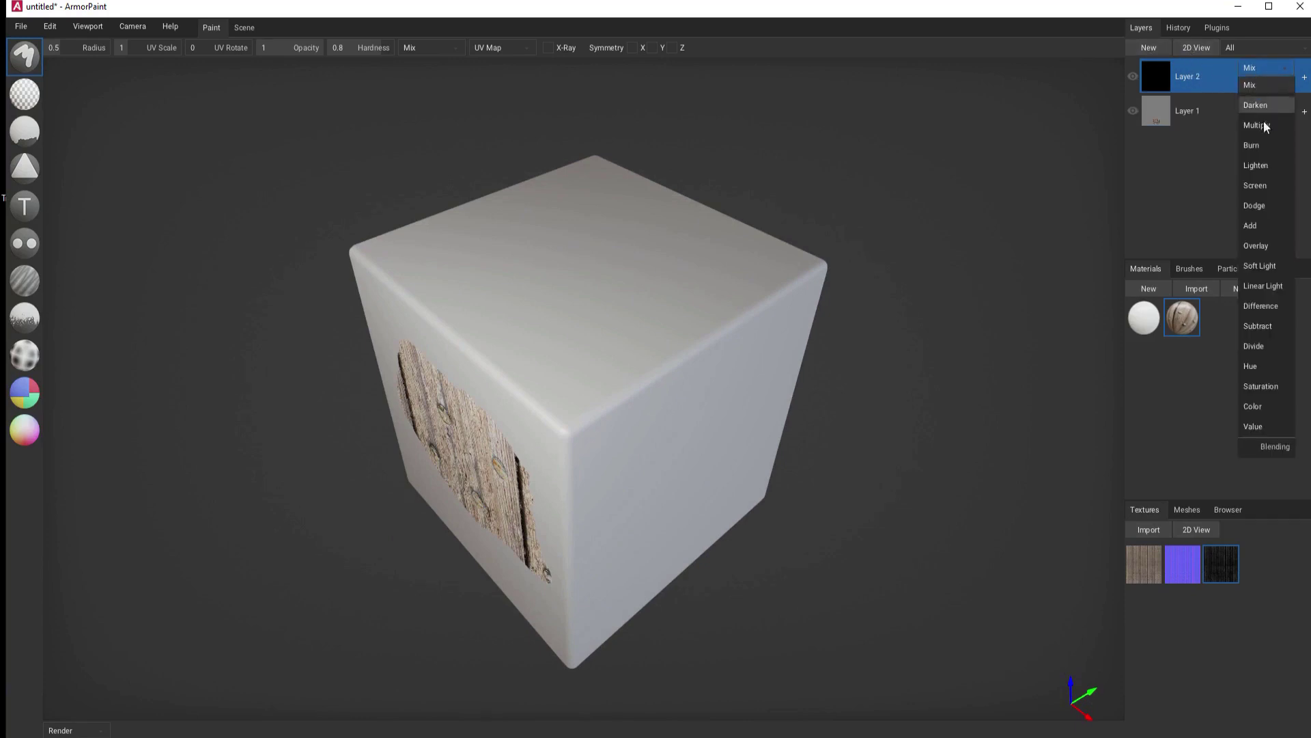
pyautogui.click(1261, 245)
pyautogui.moveTo(661, 418)
pyautogui.mouseDown(button='right')
pyautogui.moveTo(765, 416)
pyautogui.moveTo(678, 401)
pyautogui.mouseUp(button='right')
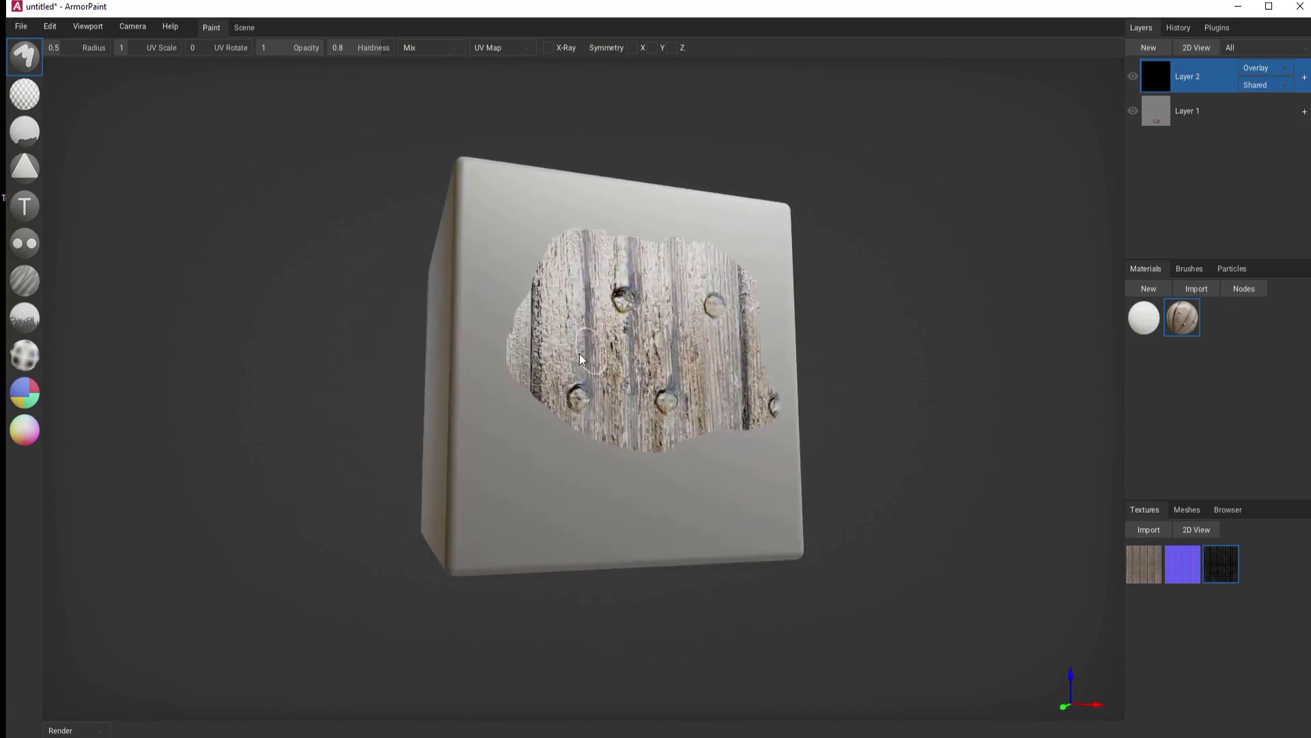
pyautogui.moveTo(591, 338); pyautogui.dragTo(641, 389, button='right')
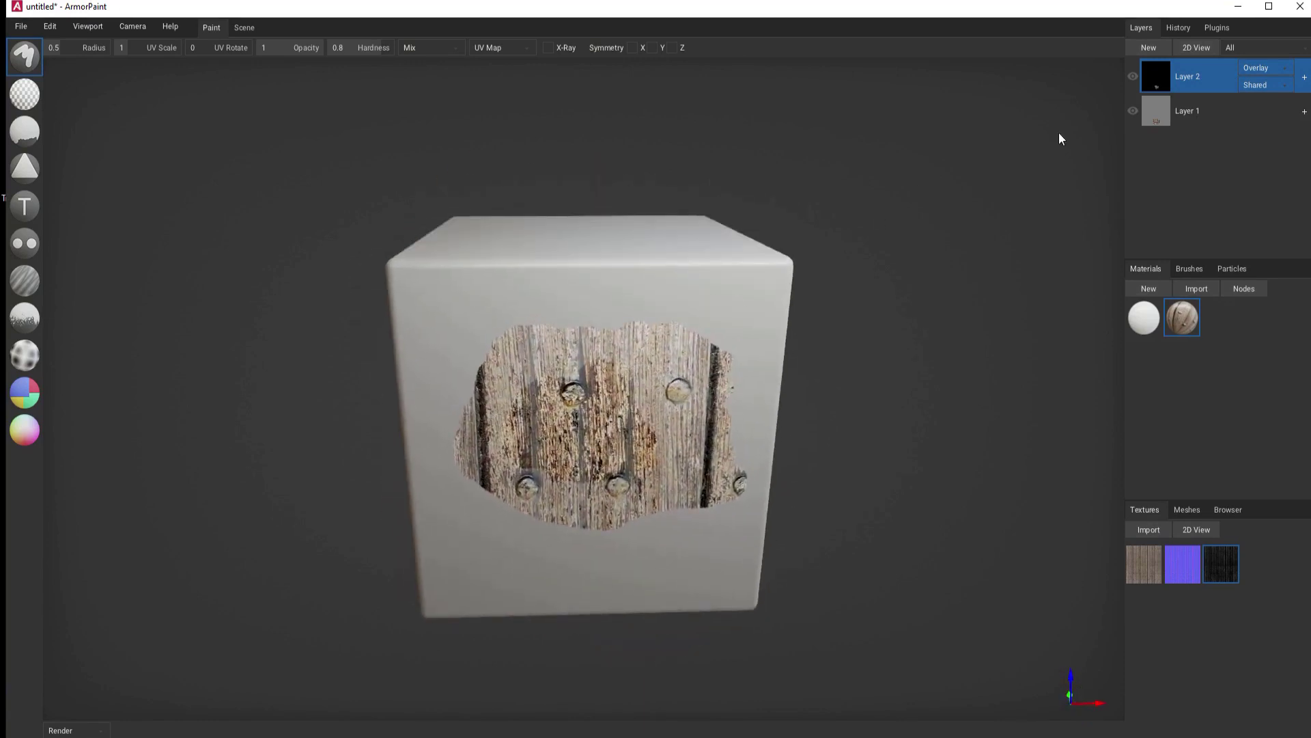
# Step: Fill the whole cube with the wood material on Layer 1
pyautogui.click(1182, 117)
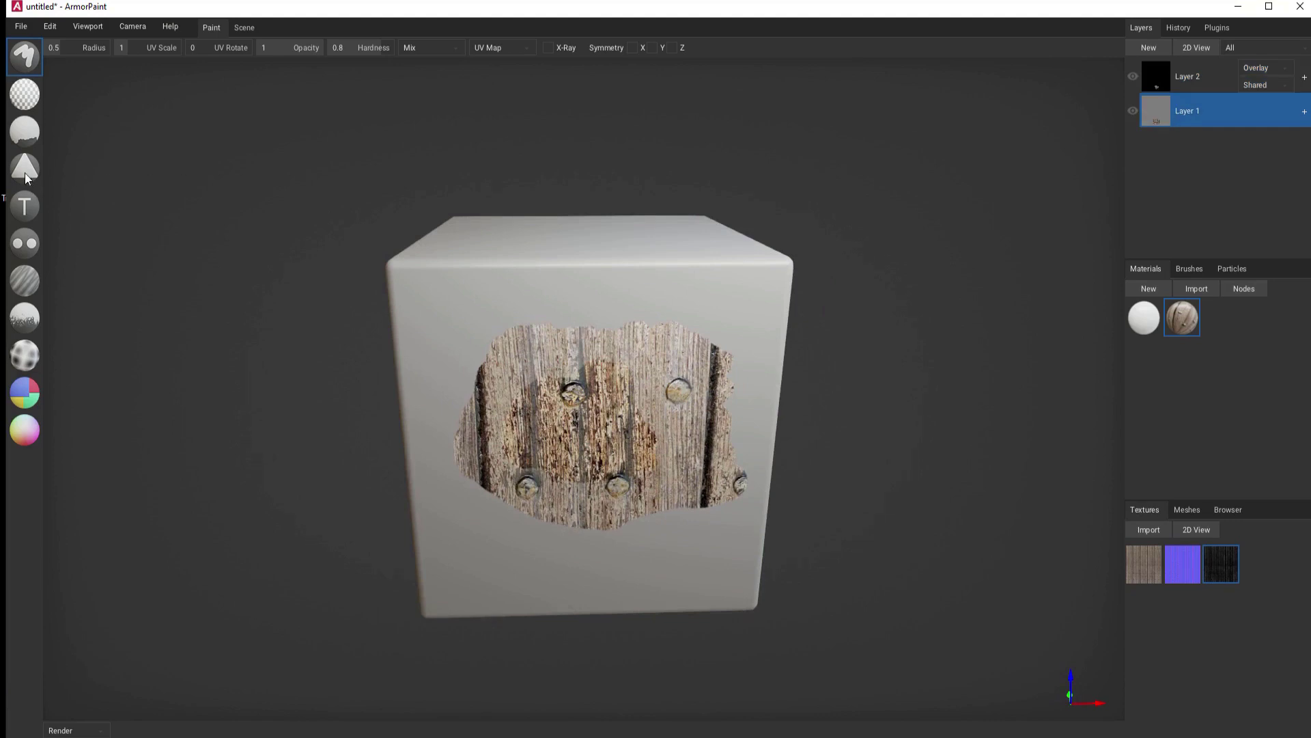
pyautogui.click(20, 136)
pyautogui.click(437, 311)
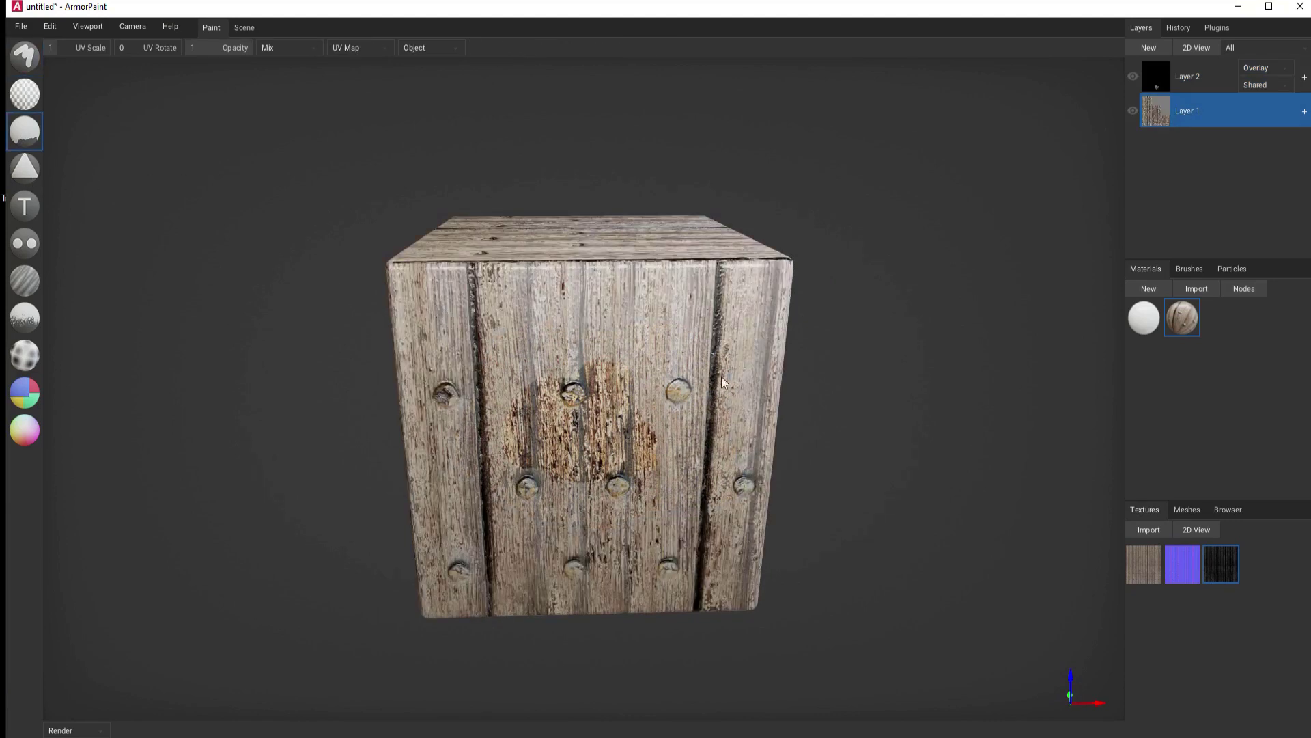
# Step: Extend the brushed wood overlay on Layer 2 up and across the middle of the cube's front face
pyautogui.click(1193, 82)
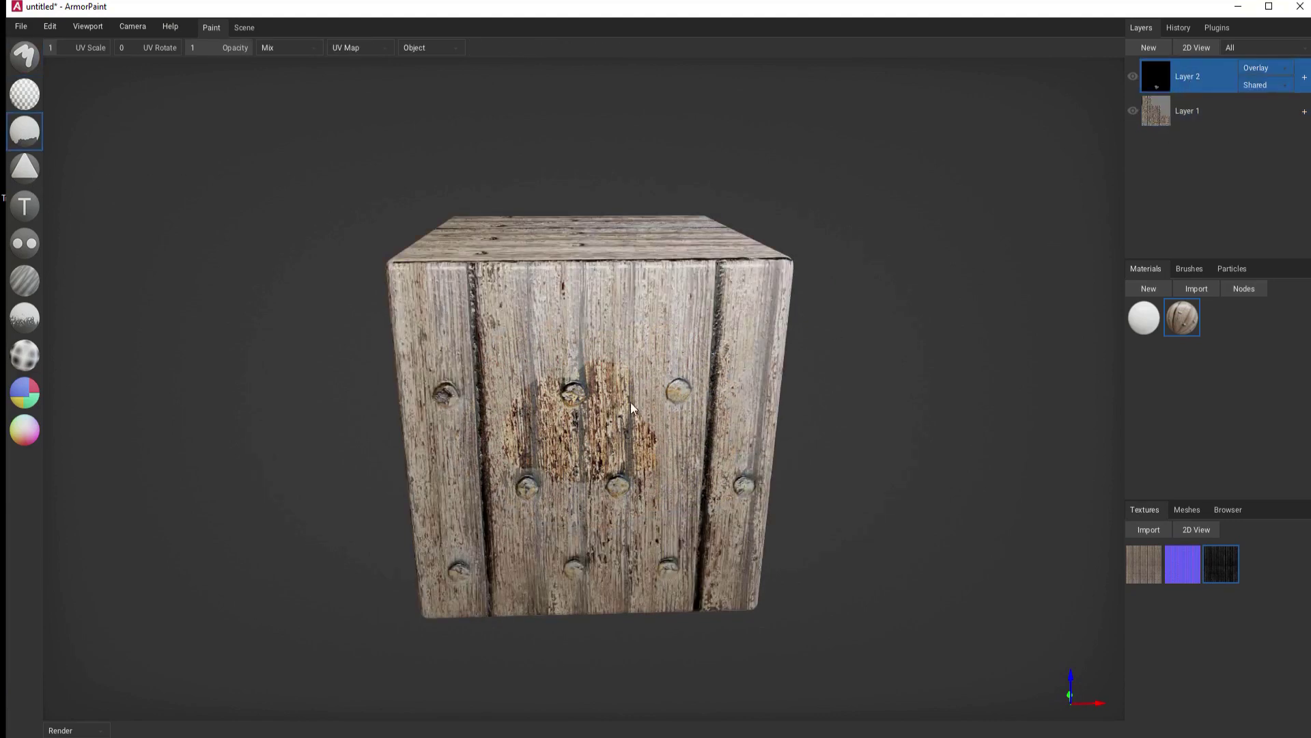
pyautogui.click(21, 66)
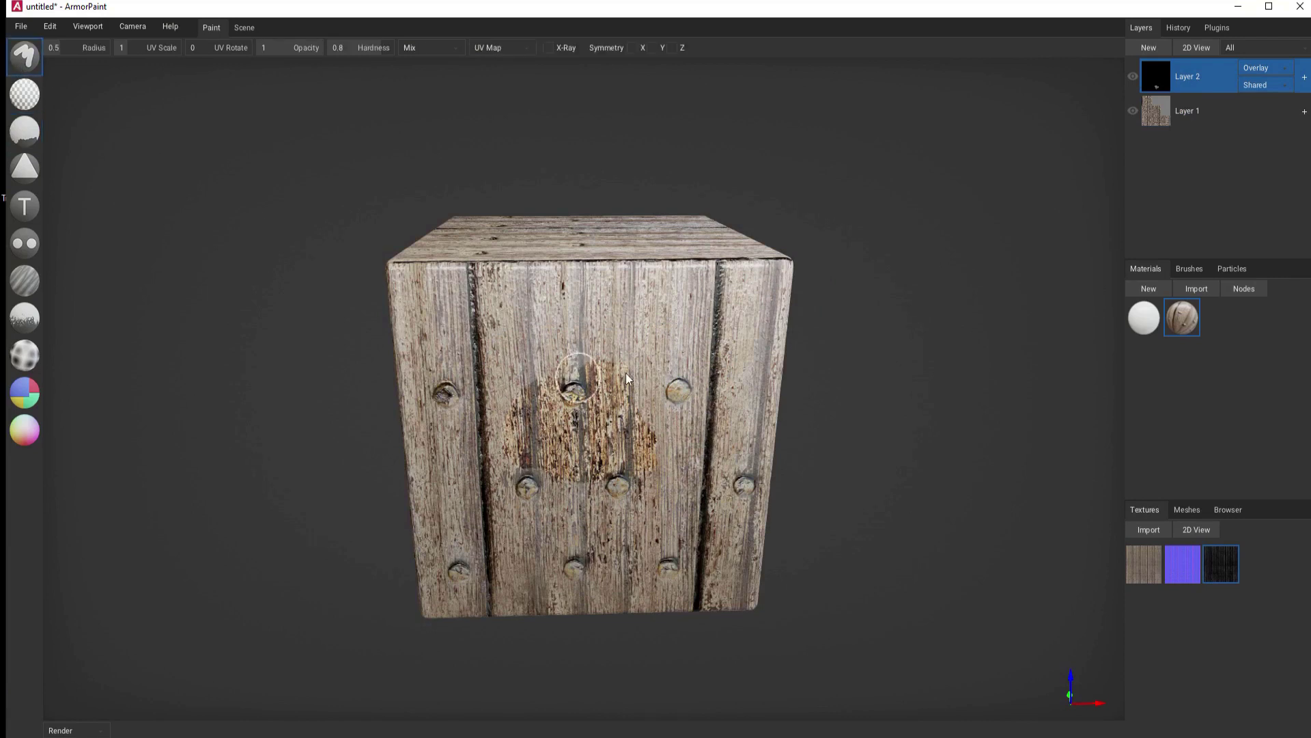
pyautogui.moveTo(597, 325)
pyautogui.mouseDown()
pyautogui.moveTo(563, 342)
pyautogui.moveTo(555, 372)
pyautogui.moveTo(533, 366)
pyautogui.moveTo(650, 443)
pyautogui.mouseUp()
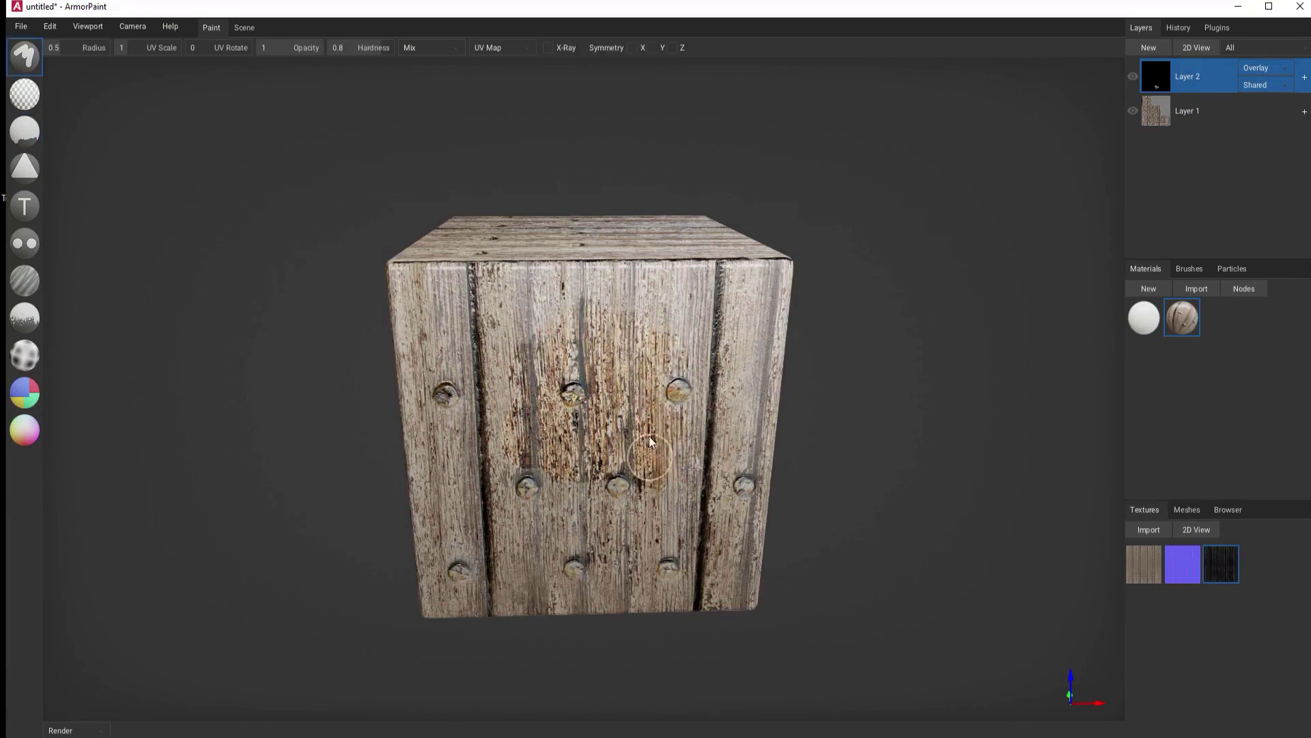
# Step: Create Material 3 and delete its default RGB node
pyautogui.click(1149, 288)
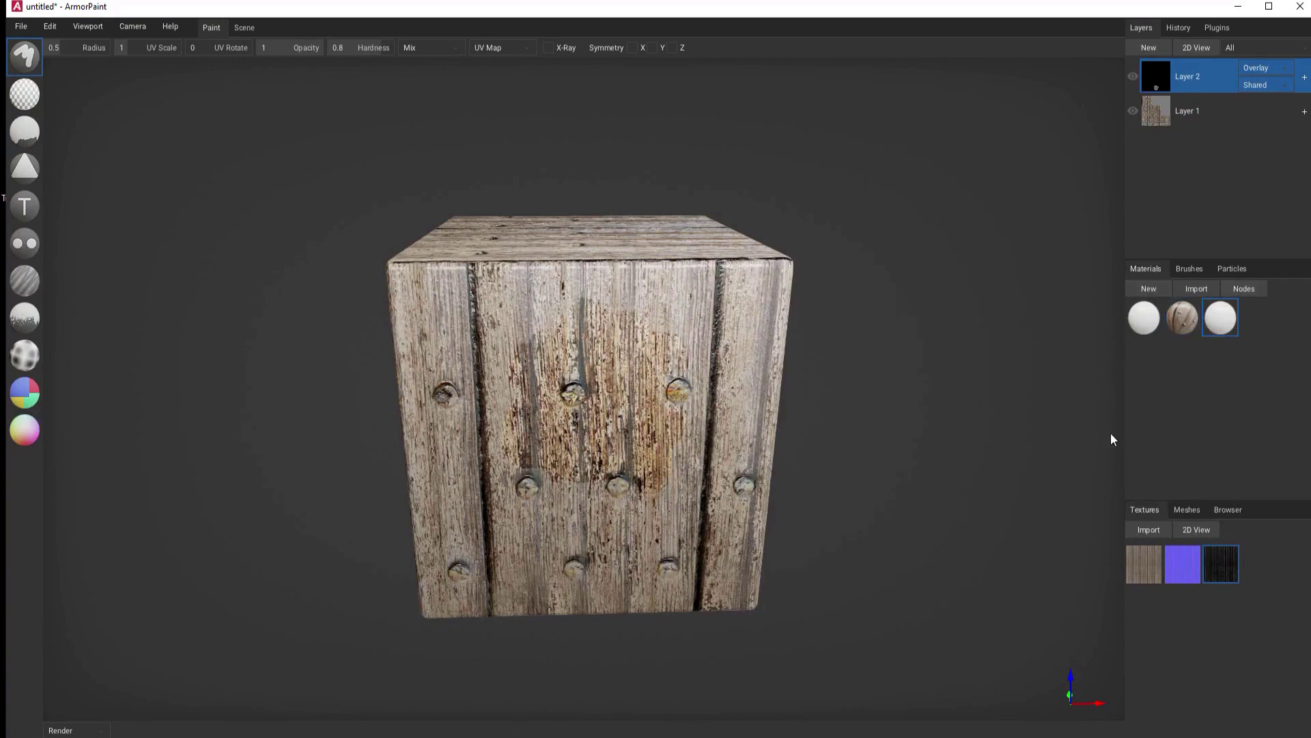
pyautogui.doubleClick(1219, 322)
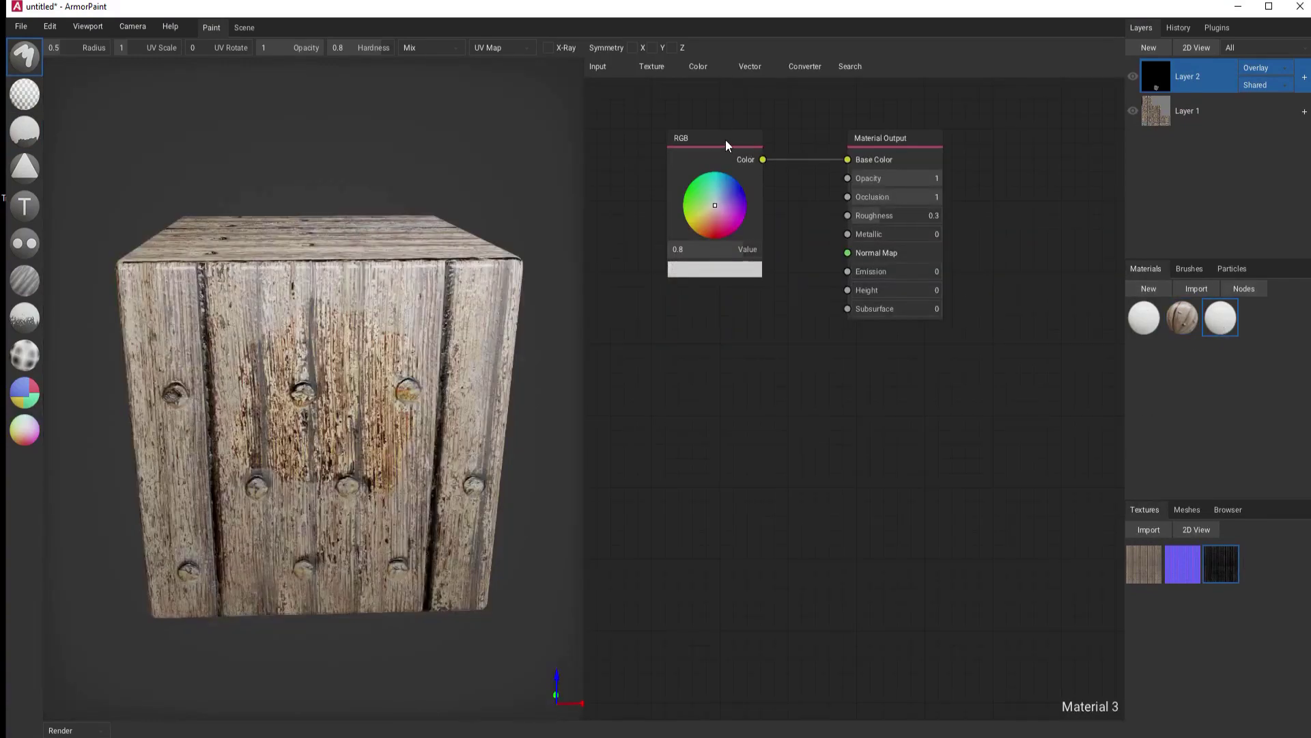
pyautogui.press('Delete')
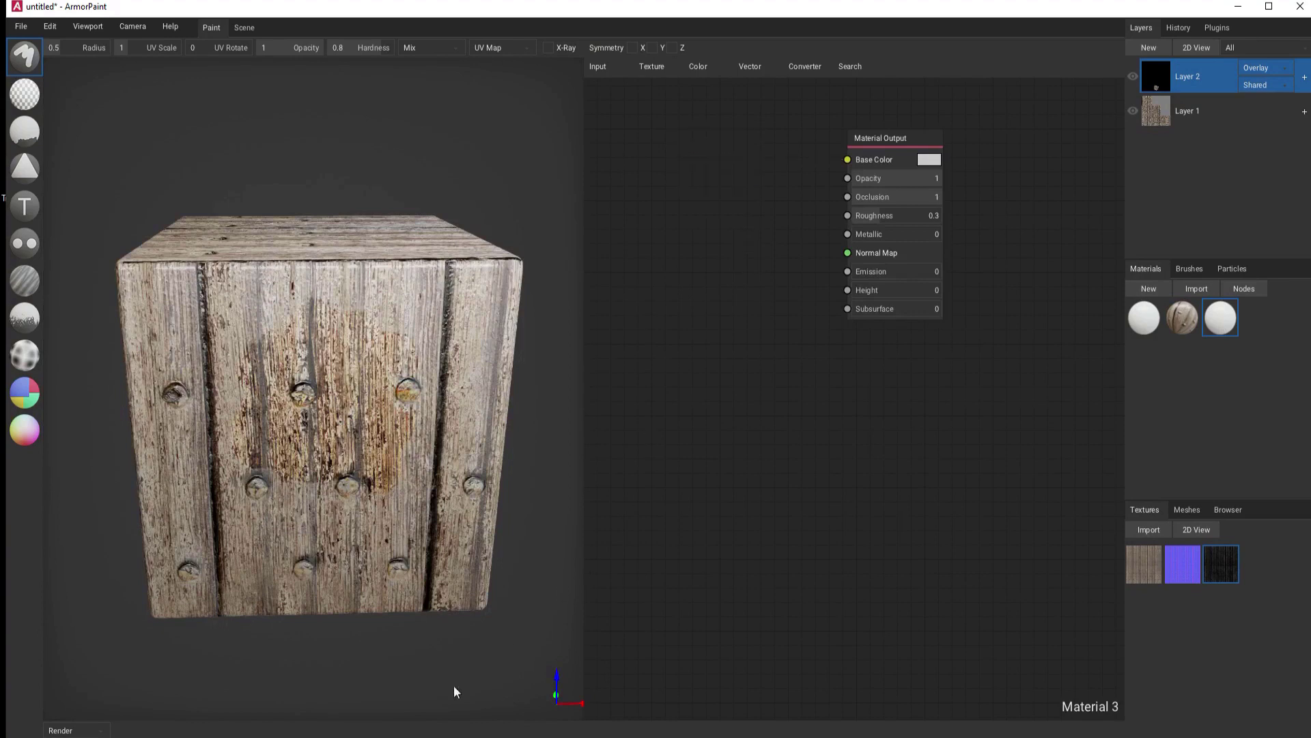
# Step: Import Base.jpg, Normal.jpg and Specular.jpg from the Brown Mud folder as textures
pyautogui.hotkey('alt', 'Tab')
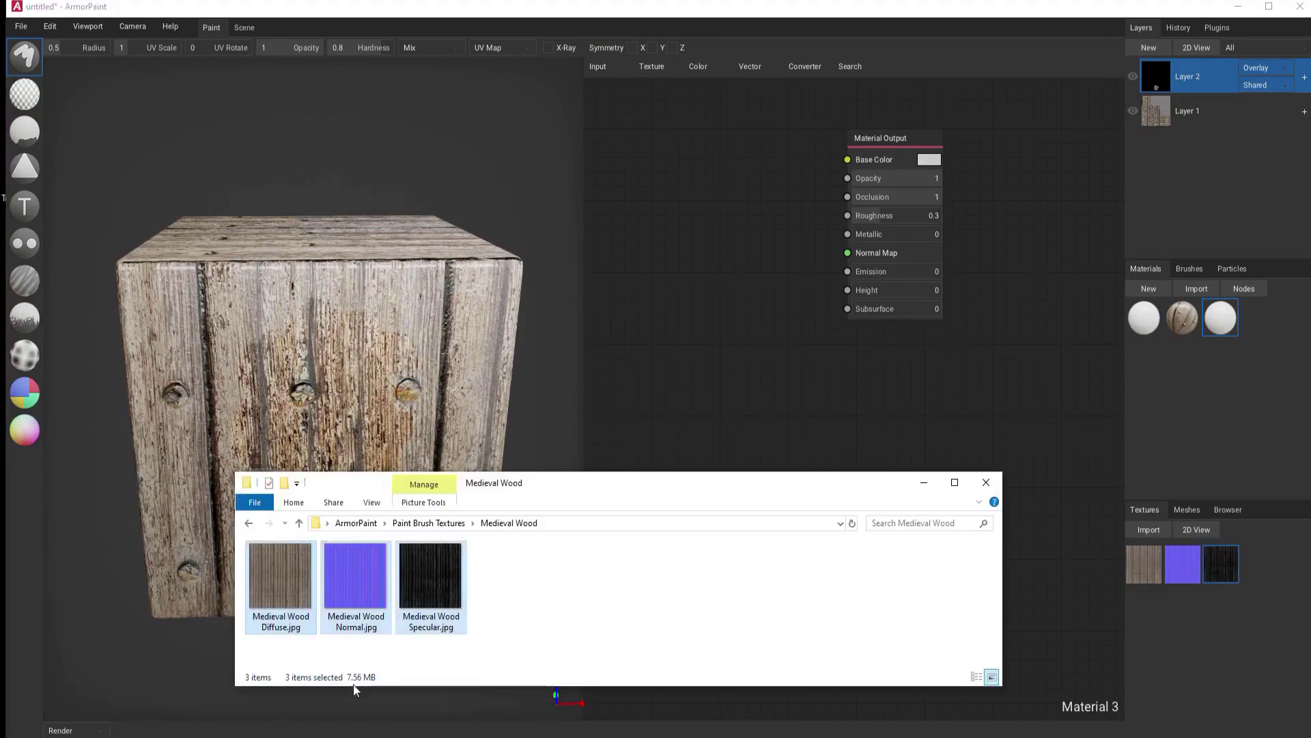
pyautogui.click(425, 526)
pyautogui.doubleClick(286, 567)
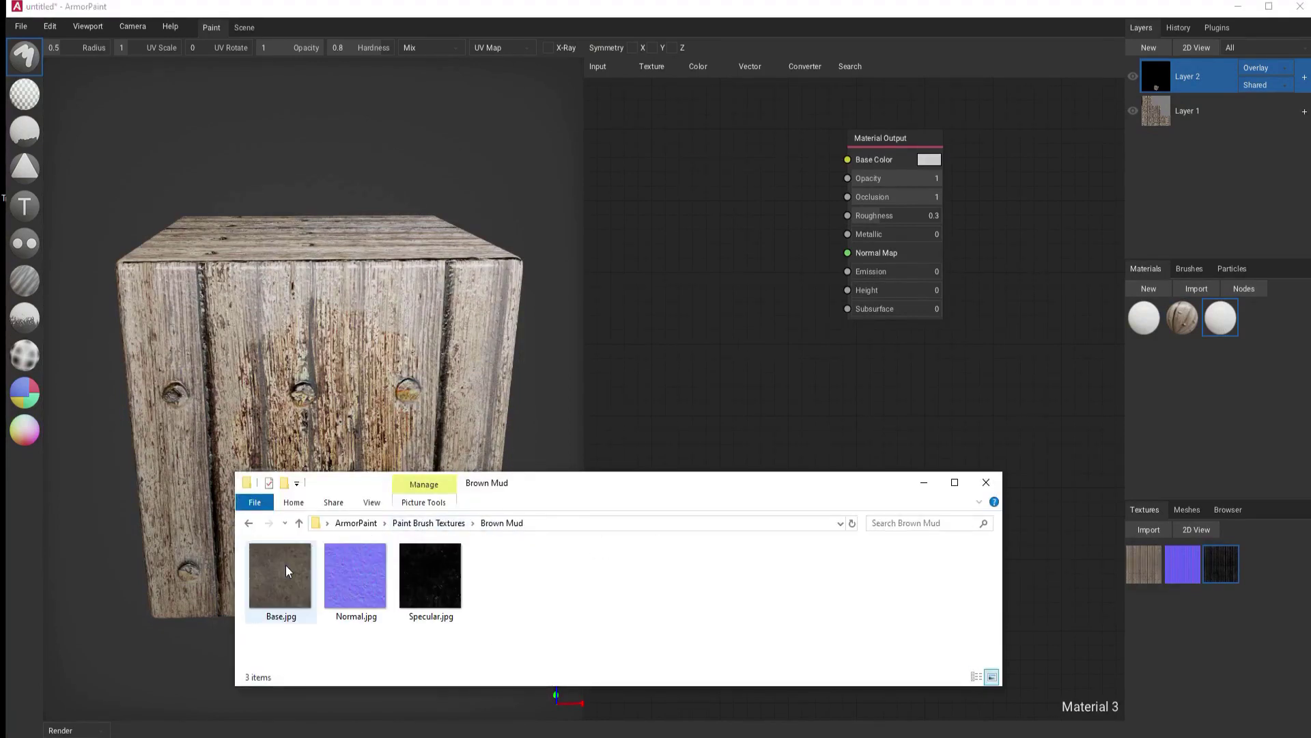
pyautogui.moveTo(576, 623); pyautogui.dragTo(250, 543)
pyautogui.moveTo(283, 586); pyautogui.dragTo(1232, 633)
# Step: Add Base.jpg and Normal.jpg as image nodes in Material 3 and connect their colors to Base Color and Normal Map respectively
pyautogui.moveTo(1263, 569); pyautogui.dragTo(714, 140)
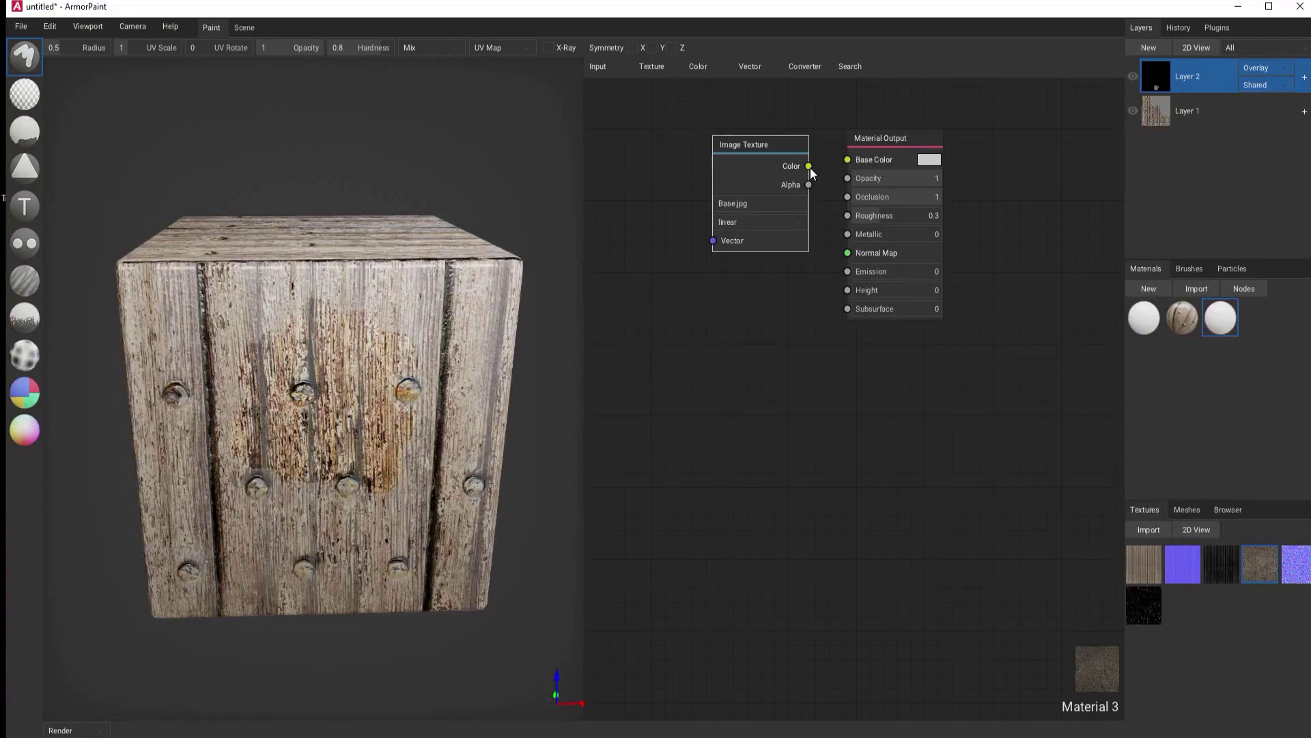
pyautogui.moveTo(810, 166); pyautogui.dragTo(848, 160)
pyautogui.moveTo(1283, 564); pyautogui.dragTo(693, 312)
pyautogui.moveTo(822, 261); pyautogui.dragTo(851, 252)
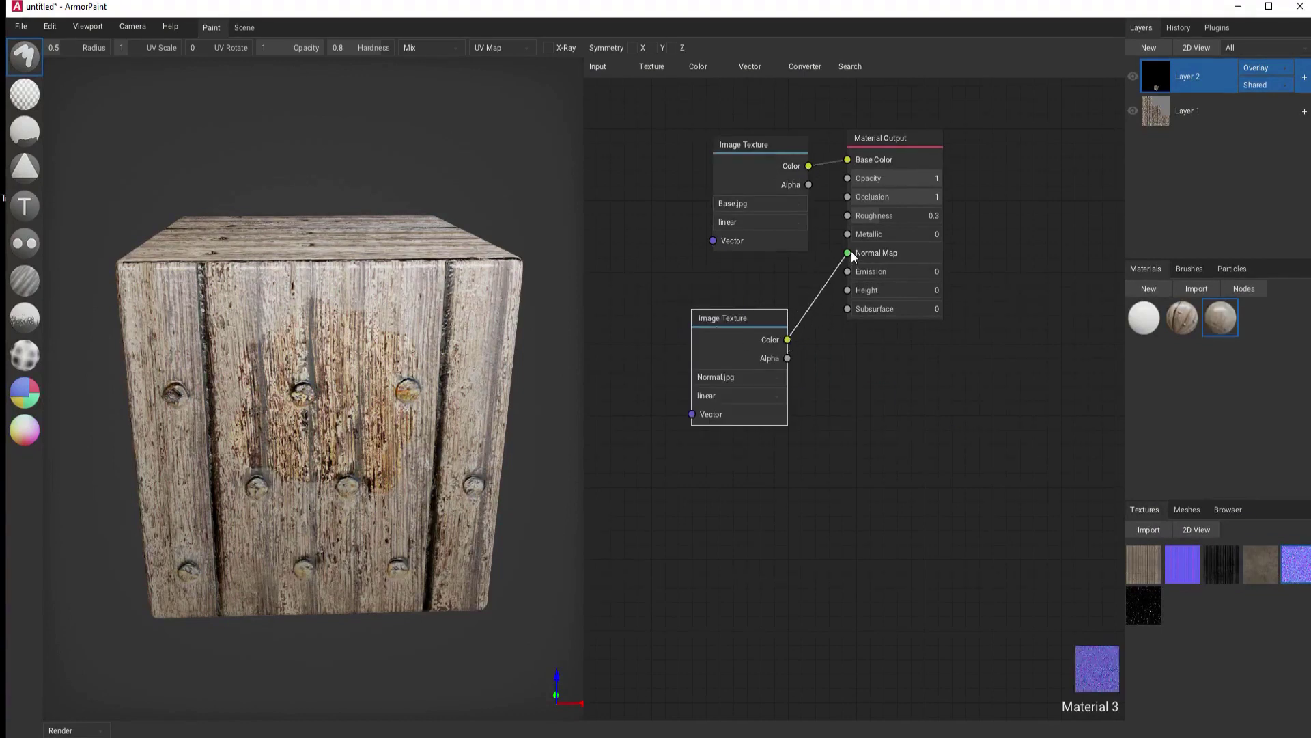
# Step: Create Layer 3 and paint the mud material in a patch on the cube's front face and a larger one across its top face
pyautogui.click(1145, 47)
pyautogui.moveTo(386, 396)
pyautogui.mouseDown()
pyautogui.moveTo(352, 412)
pyautogui.moveTo(370, 447)
pyautogui.moveTo(331, 379)
pyautogui.moveTo(346, 386)
pyautogui.moveTo(360, 322)
pyautogui.moveTo(305, 338)
pyautogui.mouseUp()
pyautogui.moveTo(373, 444); pyautogui.dragTo(394, 545, button='right')
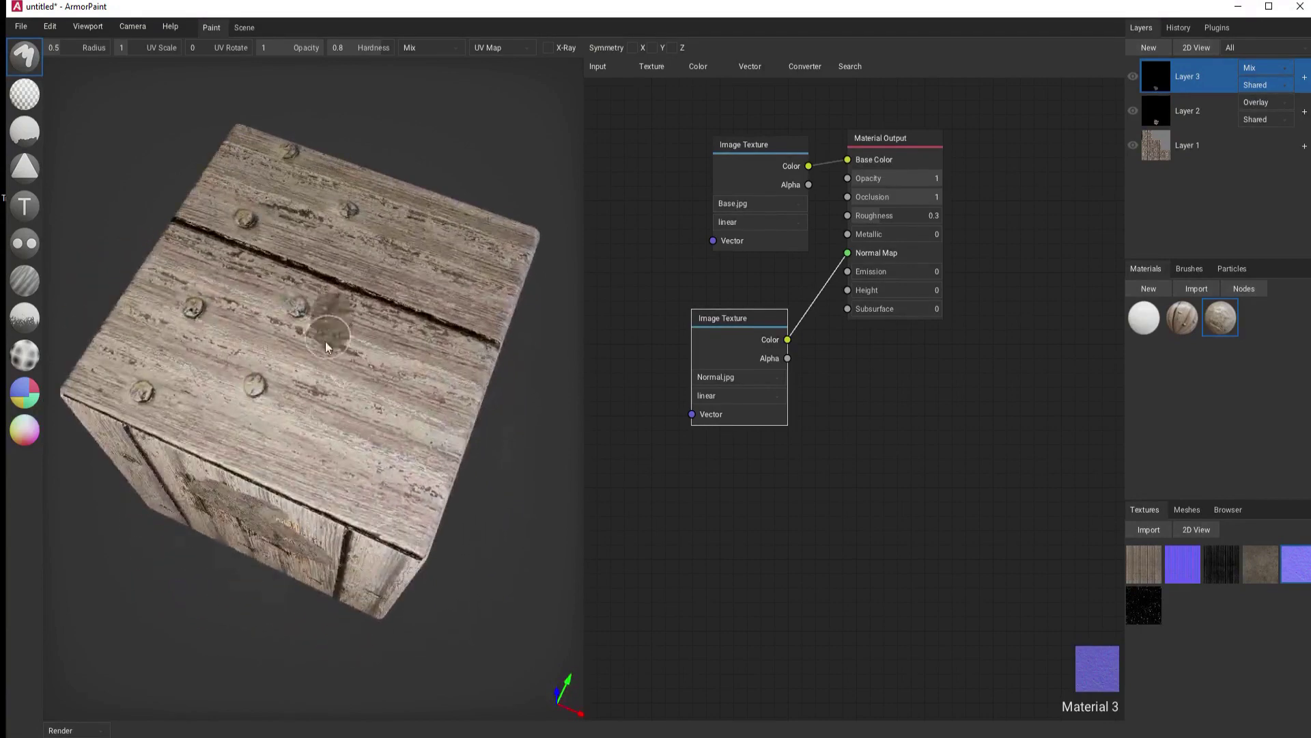
pyautogui.moveTo(325, 341)
pyautogui.mouseDown()
pyautogui.moveTo(362, 328)
pyautogui.moveTo(291, 357)
pyautogui.moveTo(318, 345)
pyautogui.moveTo(354, 354)
pyautogui.moveTo(342, 276)
pyautogui.moveTo(222, 306)
pyautogui.moveTo(288, 354)
pyautogui.moveTo(322, 321)
pyautogui.mouseUp()
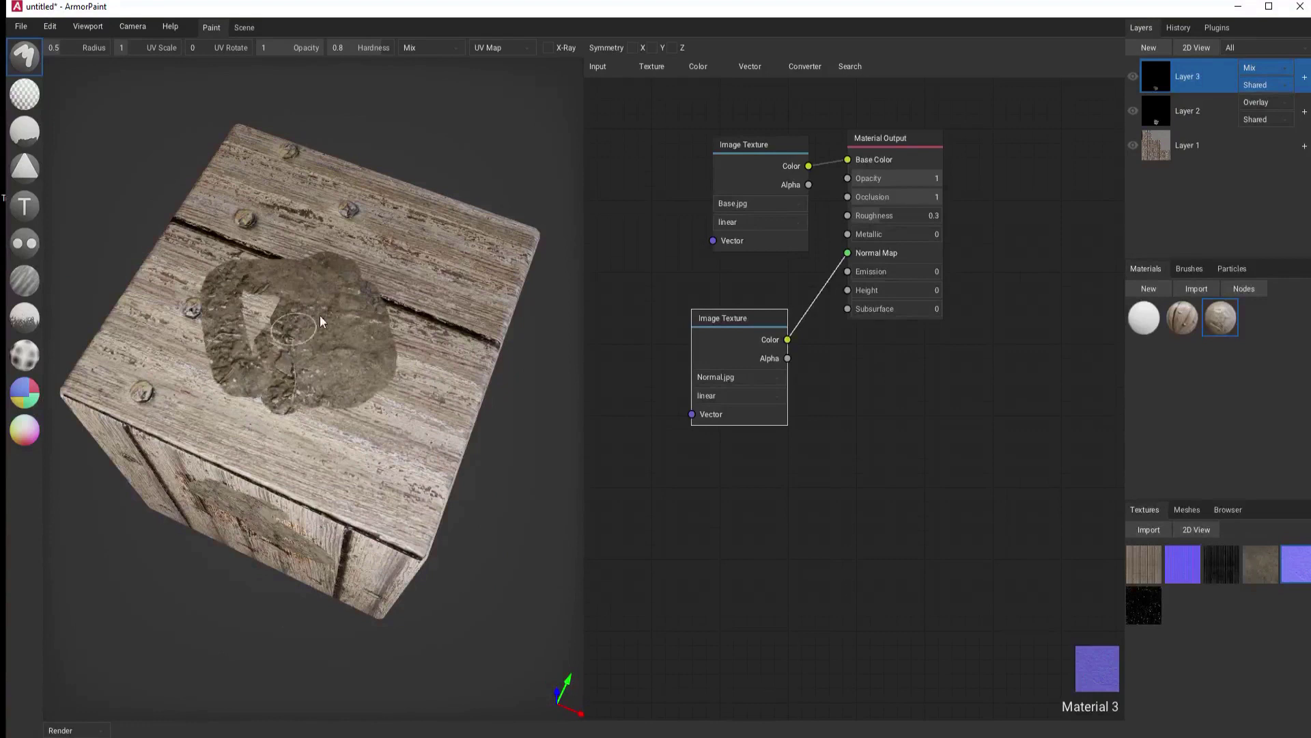
pyautogui.moveTo(366, 433)
pyautogui.mouseDown()
pyautogui.moveTo(256, 398)
pyautogui.moveTo(373, 443)
pyautogui.moveTo(234, 399)
pyautogui.moveTo(318, 410)
pyautogui.mouseUp()
pyautogui.moveTo(390, 254)
pyautogui.mouseDown()
pyautogui.moveTo(390, 377)
pyautogui.moveTo(394, 309)
pyautogui.mouseUp()
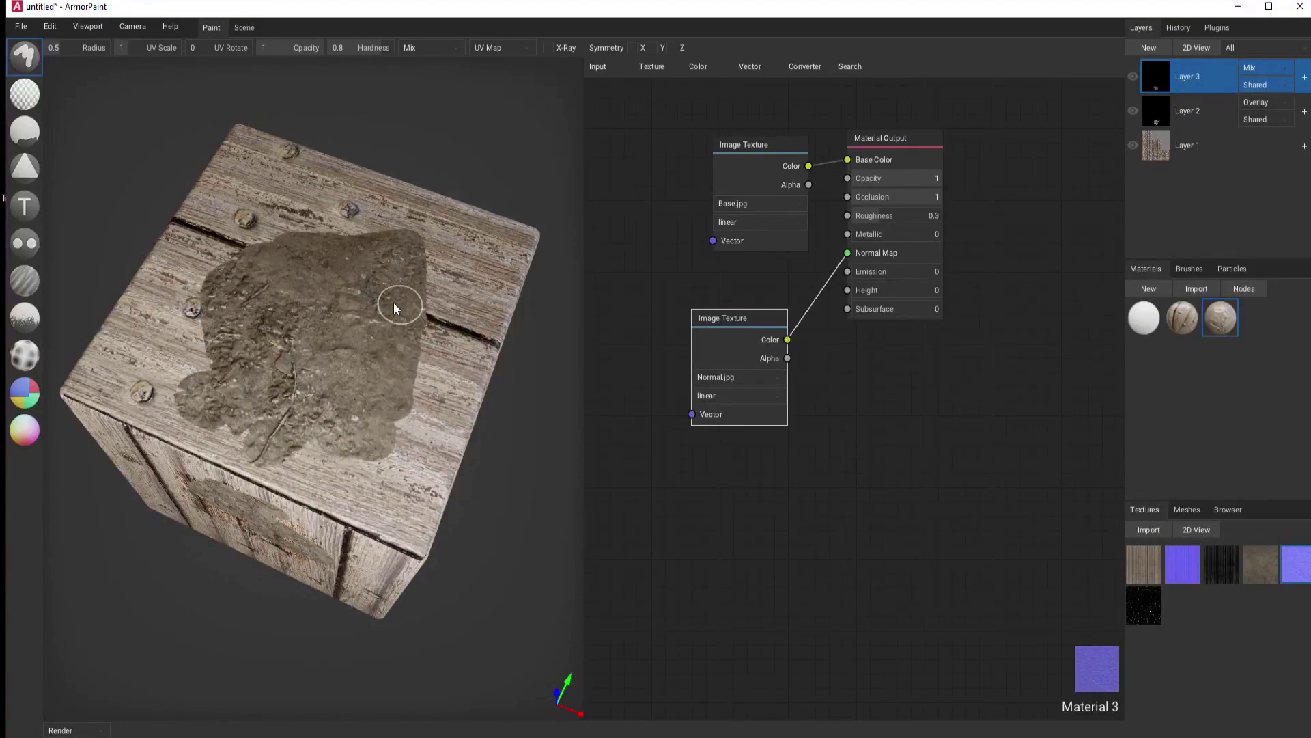
# Step: Toggle Layer 3's visibility off and on, and reorder the layers so that Layer 3 sits below Layer 2
pyautogui.click(1134, 76)
pyautogui.click(1134, 77)
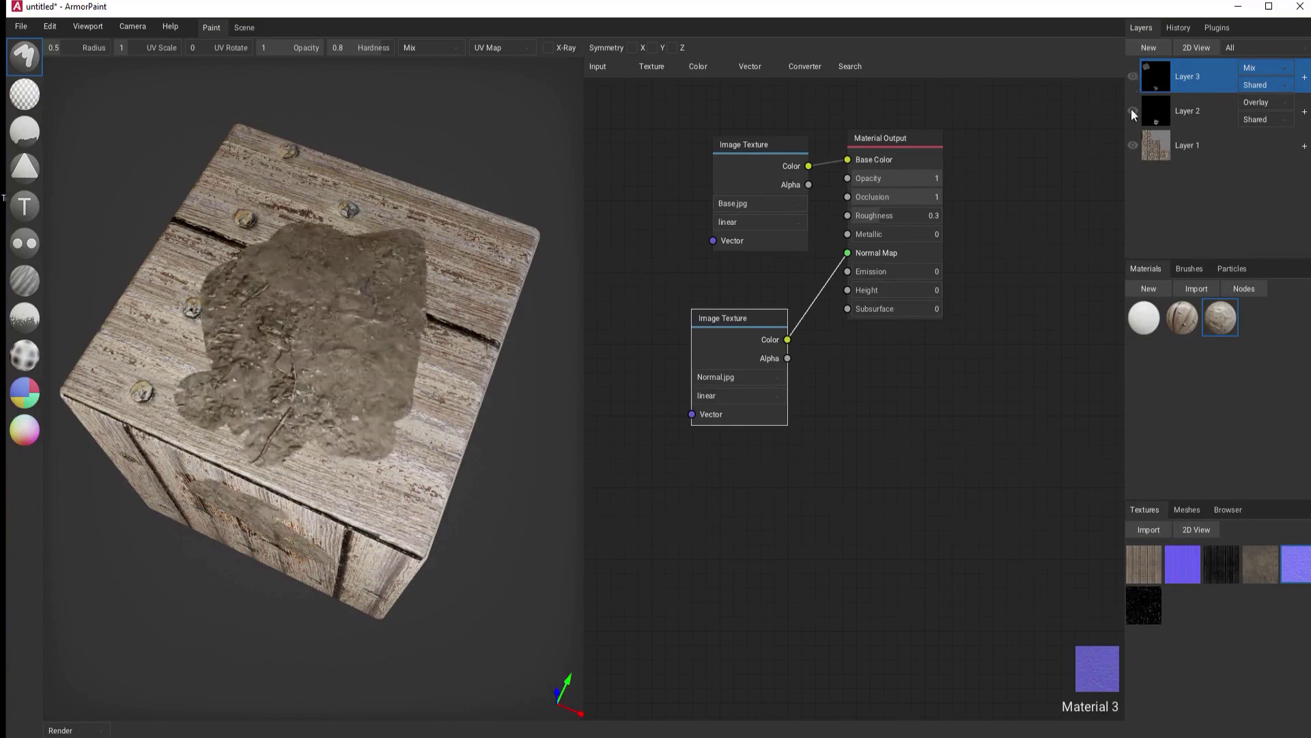
pyautogui.rightClick(1175, 81)
pyautogui.click(1194, 191)
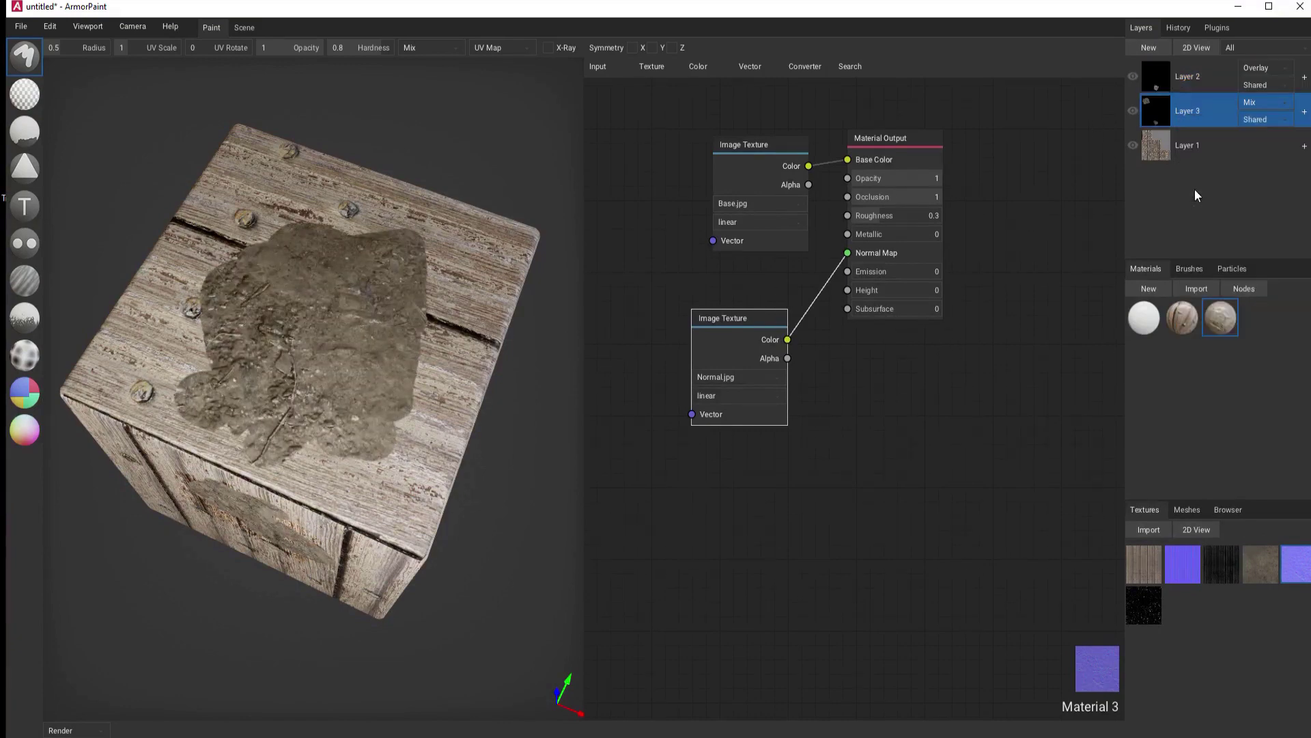
pyautogui.rightClick(1198, 122)
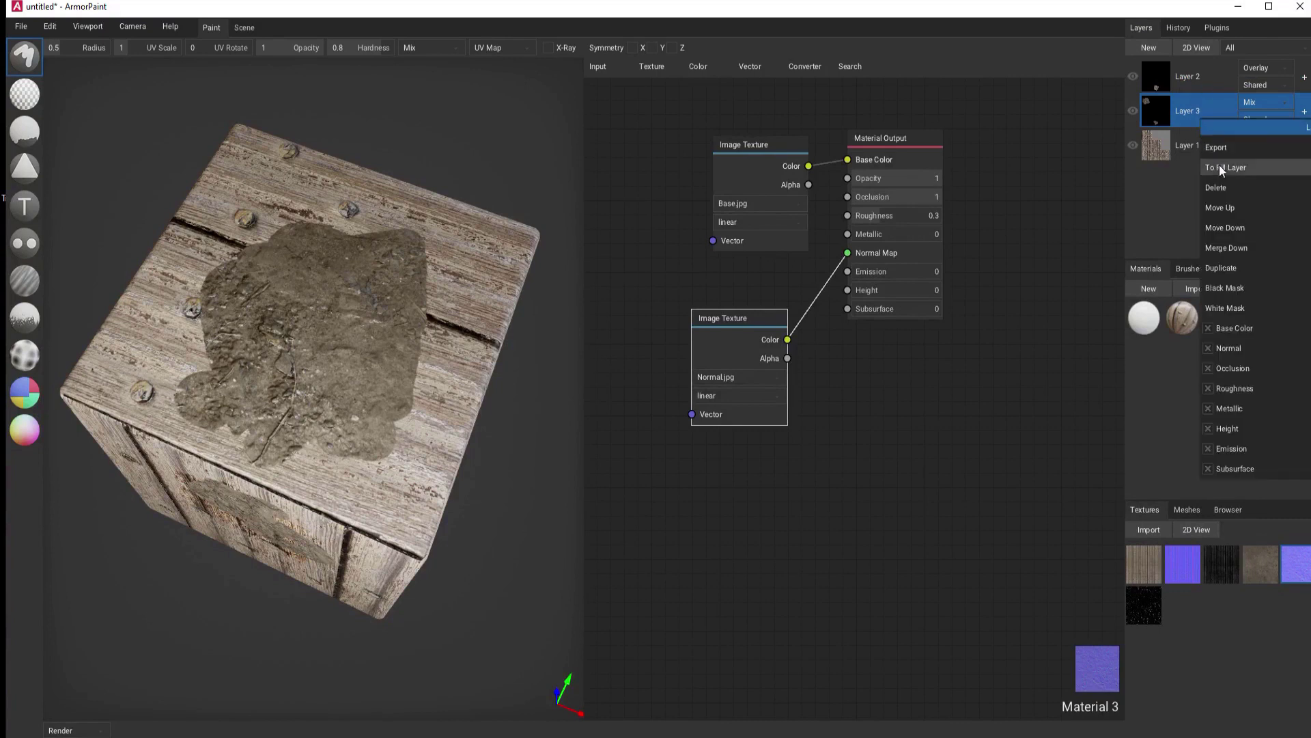
pyautogui.click(1220, 208)
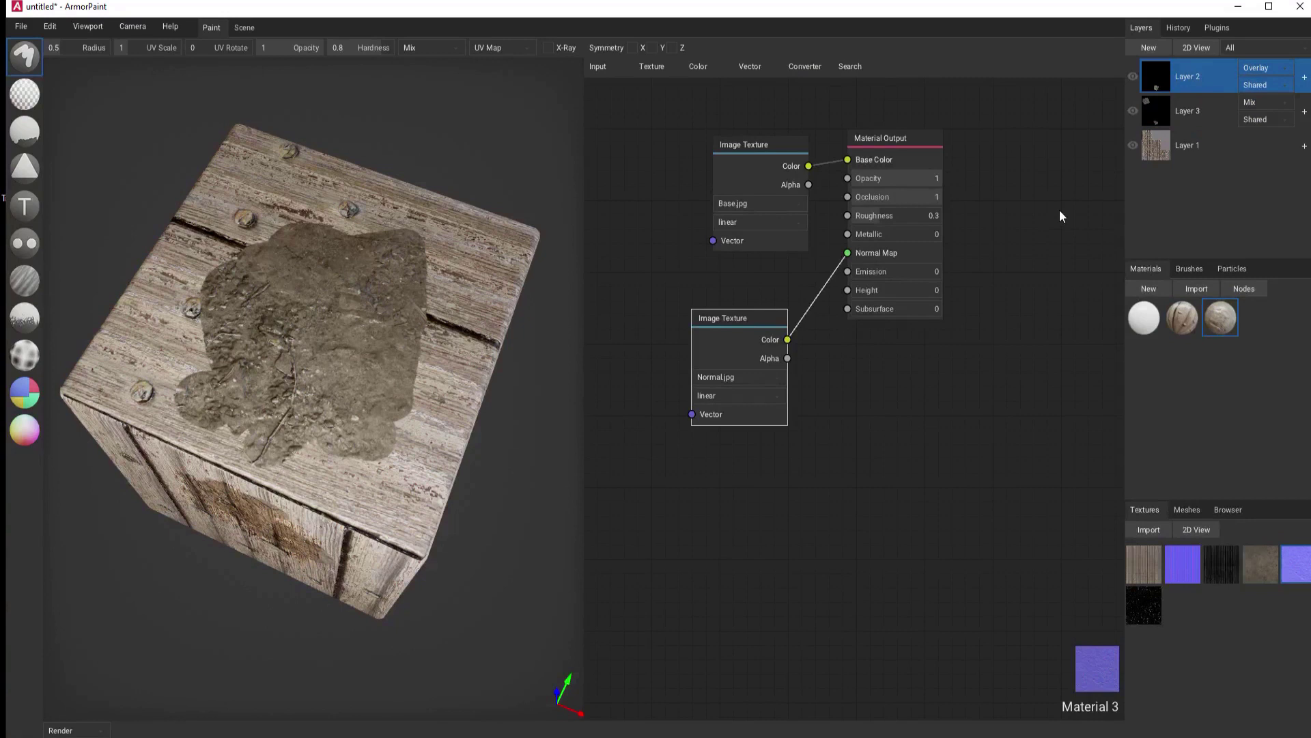
# Step: Connect a new Checker Texture node's Color to Material 3's Base Color and disconnect Normal.jpg from the Normal Map
pyautogui.click(646, 68)
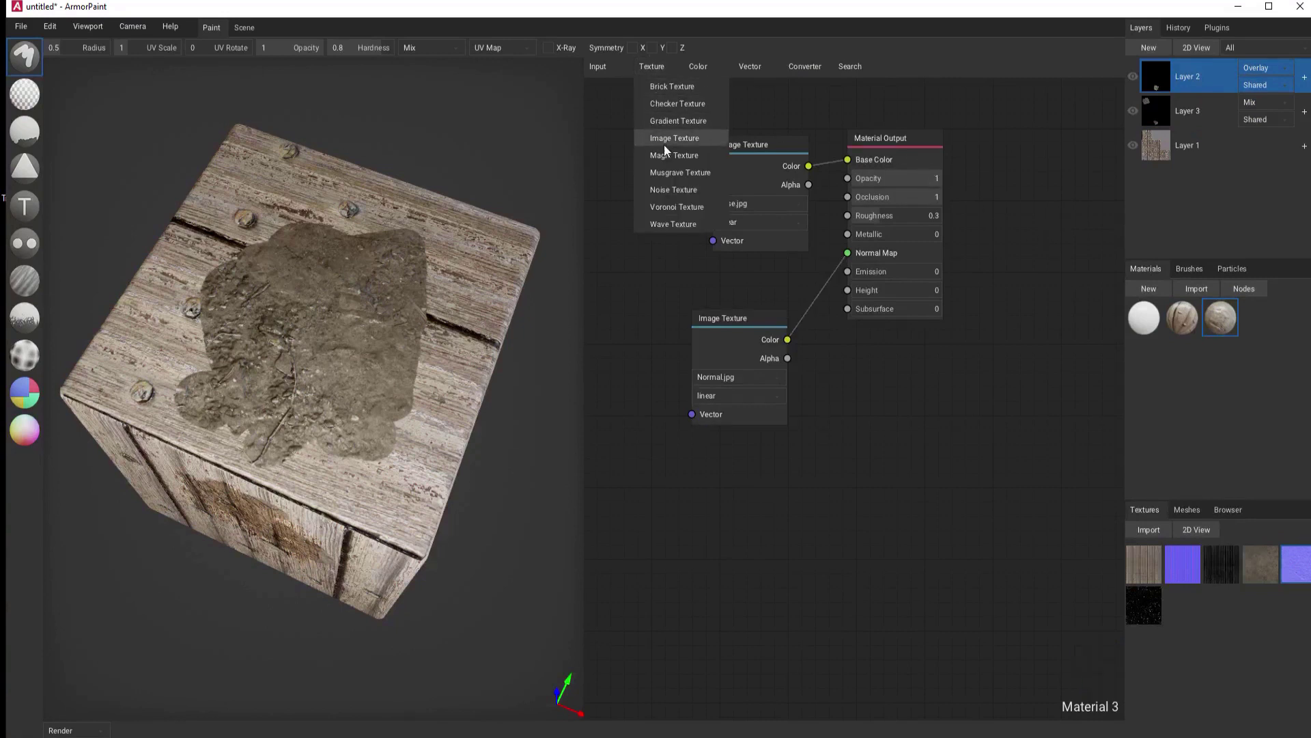
pyautogui.click(662, 103)
pyautogui.click(829, 420)
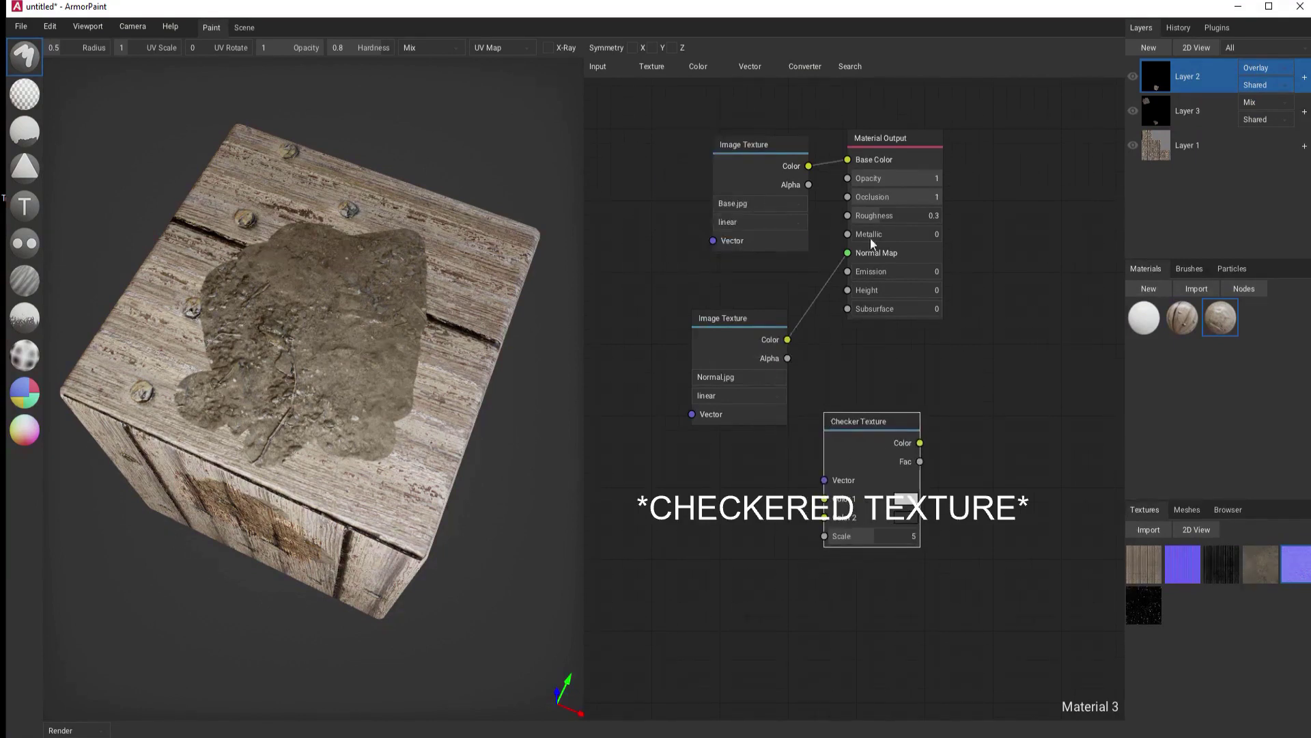
pyautogui.moveTo(900, 134); pyautogui.dragTo(1063, 272)
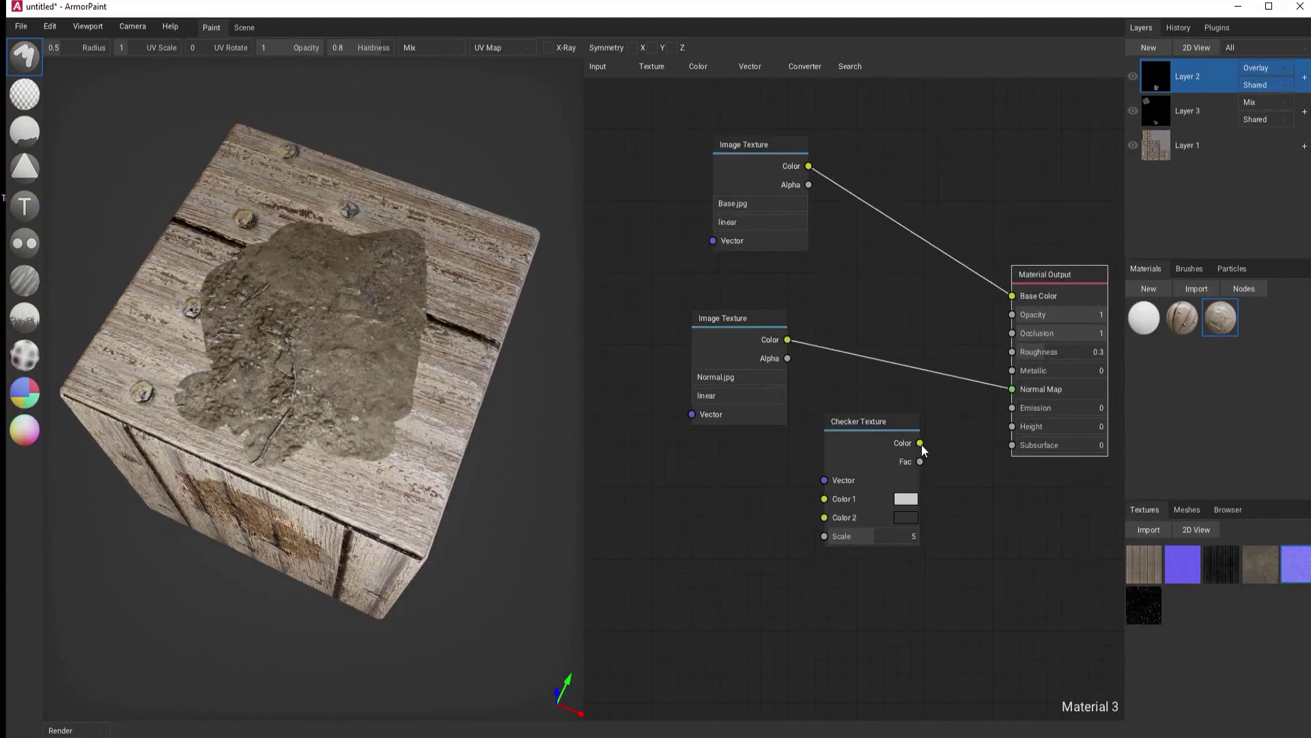
pyautogui.moveTo(920, 443); pyautogui.dragTo(1012, 295)
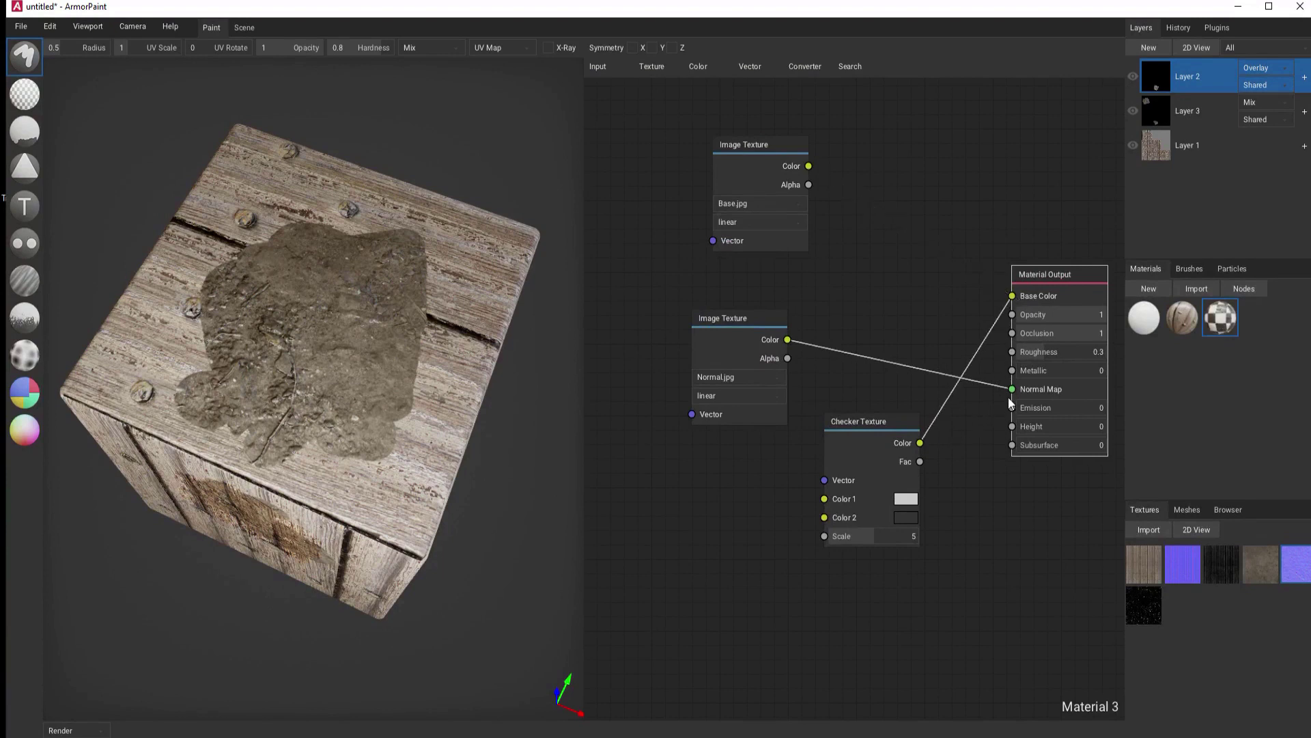
pyautogui.click(761, 314)
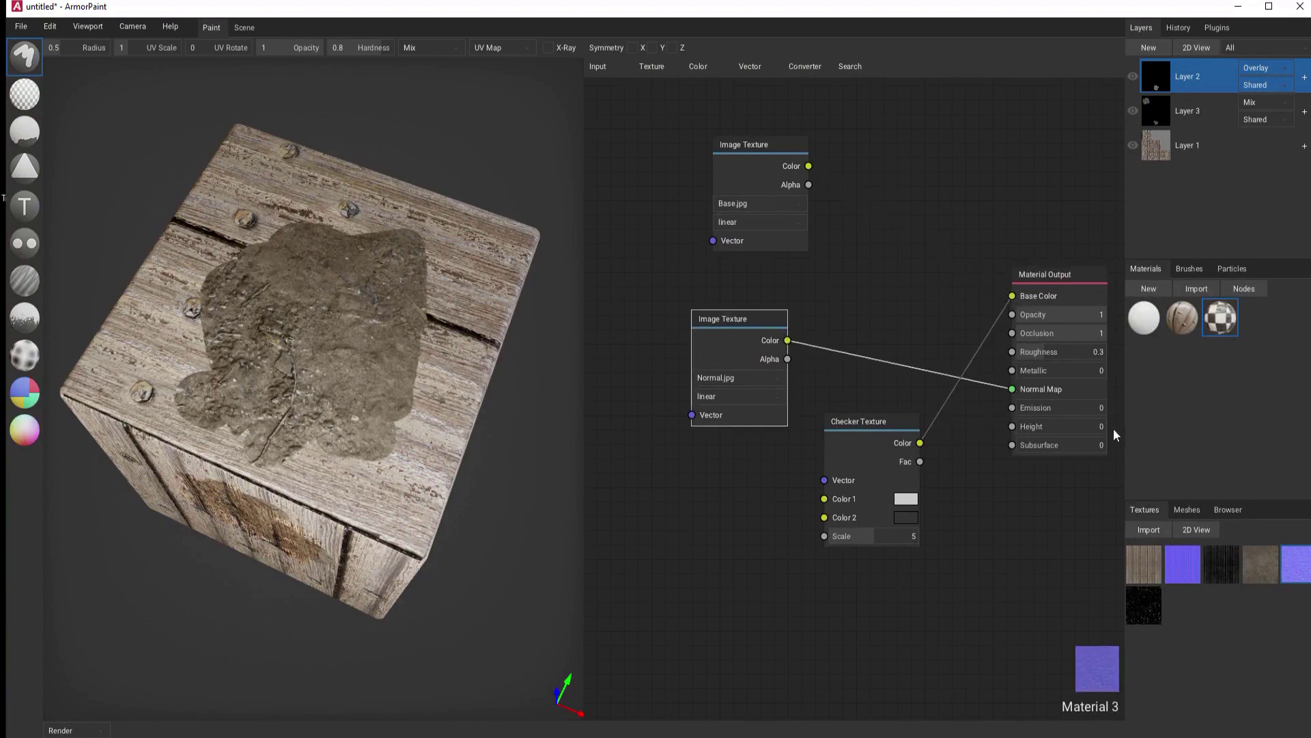
pyautogui.moveTo(1014, 387); pyautogui.dragTo(860, 368)
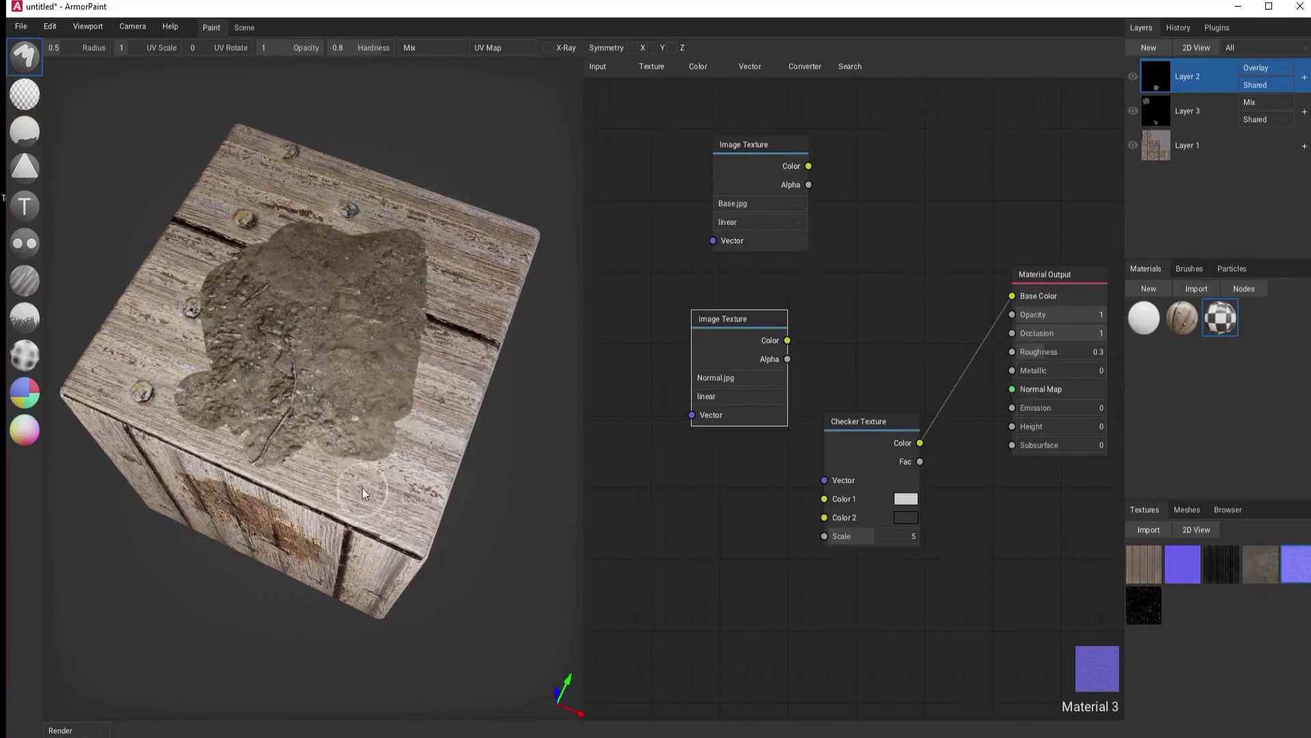
# Step: Paint the checker material on Layer 2 over most of the cube's front face, including the mud patch
pyautogui.moveTo(365, 519); pyautogui.dragTo(369, 415, button='right')
pyautogui.moveTo(369, 414)
pyautogui.mouseDown()
pyautogui.moveTo(351, 368)
pyautogui.moveTo(208, 353)
pyautogui.moveTo(305, 351)
pyautogui.moveTo(227, 401)
pyautogui.moveTo(354, 405)
pyautogui.moveTo(206, 426)
pyautogui.moveTo(301, 452)
pyautogui.moveTo(296, 479)
pyautogui.moveTo(177, 336)
pyautogui.moveTo(166, 381)
pyautogui.moveTo(226, 317)
pyautogui.moveTo(222, 286)
pyautogui.moveTo(319, 295)
pyautogui.moveTo(359, 249)
pyautogui.moveTo(197, 230)
pyautogui.moveTo(156, 386)
pyautogui.moveTo(135, 302)
pyautogui.moveTo(135, 388)
pyautogui.moveTo(125, 347)
pyautogui.moveTo(122, 406)
pyautogui.moveTo(185, 427)
pyautogui.moveTo(239, 571)
pyautogui.moveTo(266, 504)
pyautogui.moveTo(256, 514)
pyautogui.moveTo(350, 491)
pyautogui.moveTo(310, 518)
pyautogui.moveTo(362, 443)
pyautogui.moveTo(331, 433)
pyautogui.moveTo(345, 431)
pyautogui.moveTo(396, 329)
pyautogui.moveTo(259, 310)
pyautogui.moveTo(373, 260)
pyautogui.mouseUp()
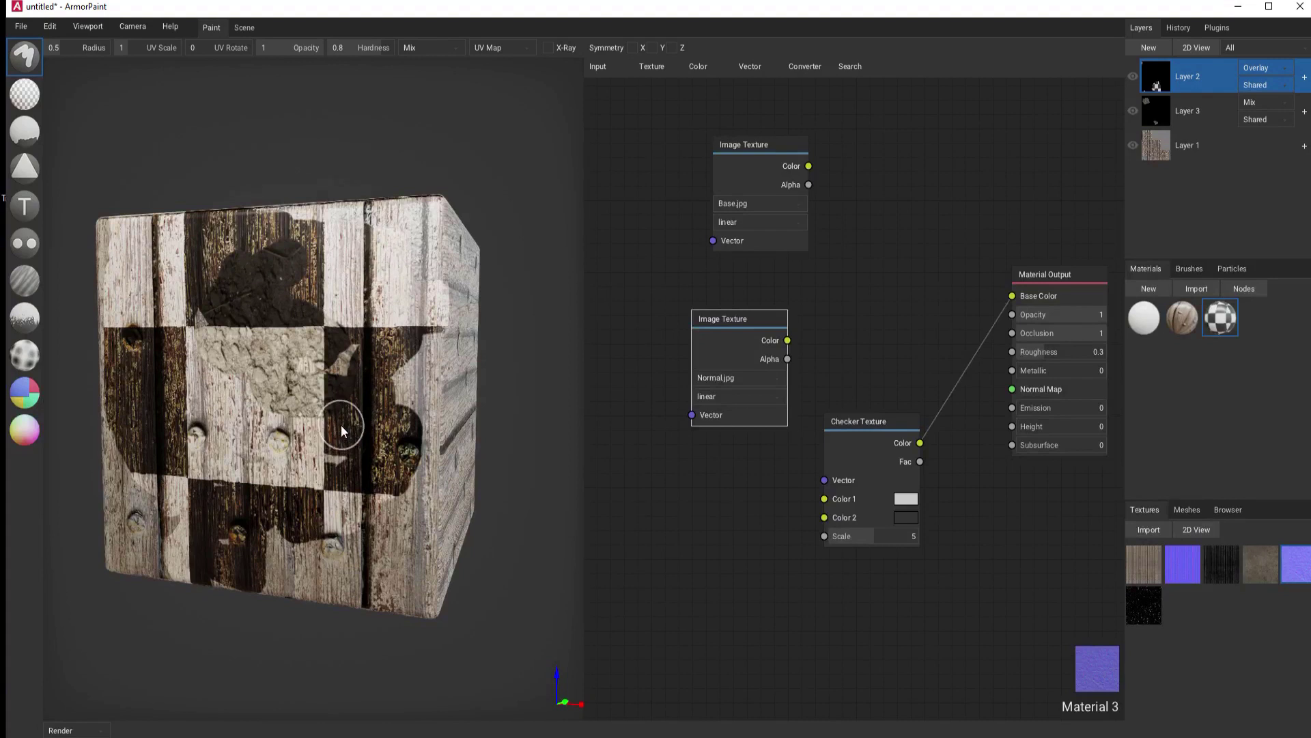